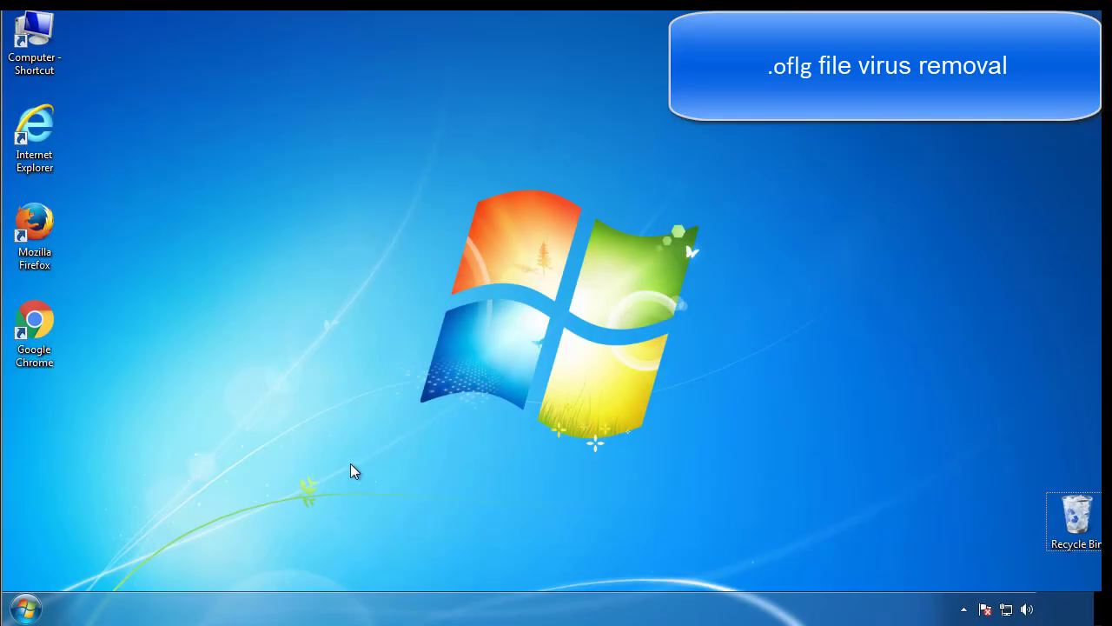
Enable minimal Safe boot in System Configuration (msconfig) and restart the computer into safe mode, dismissing the help window
left_click(35, 607)
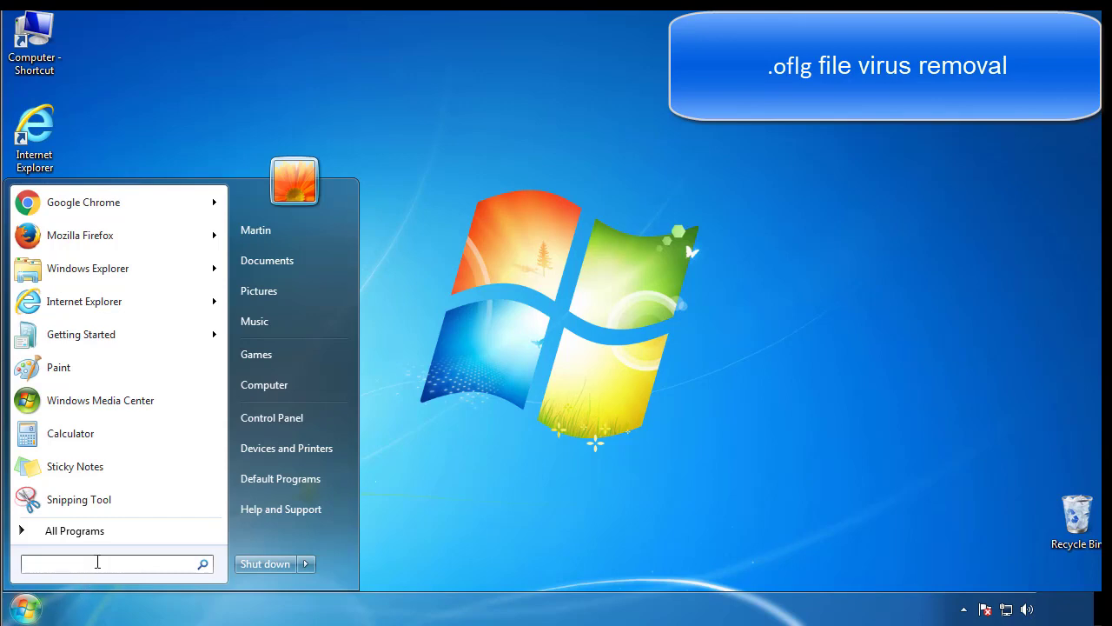
type("msconfig")
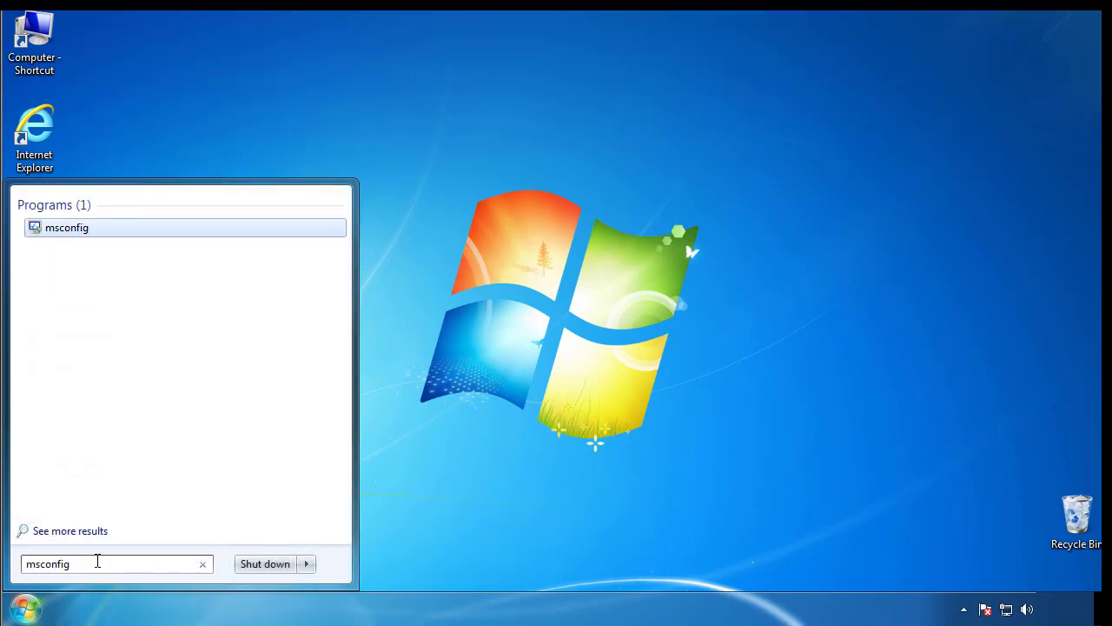
key("Return")
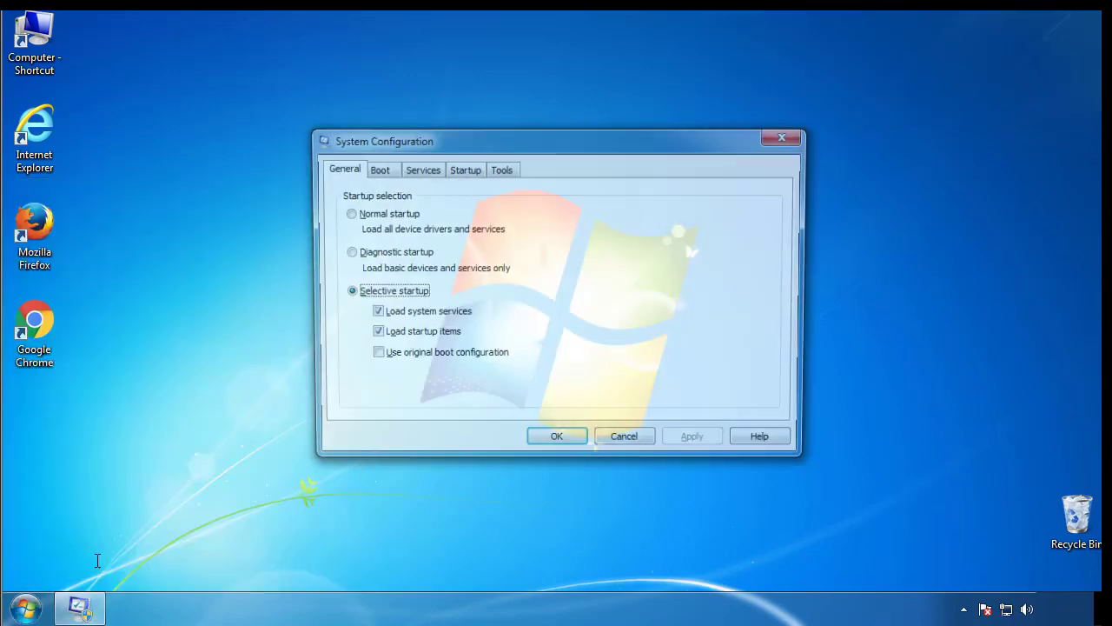
left_click(375, 169)
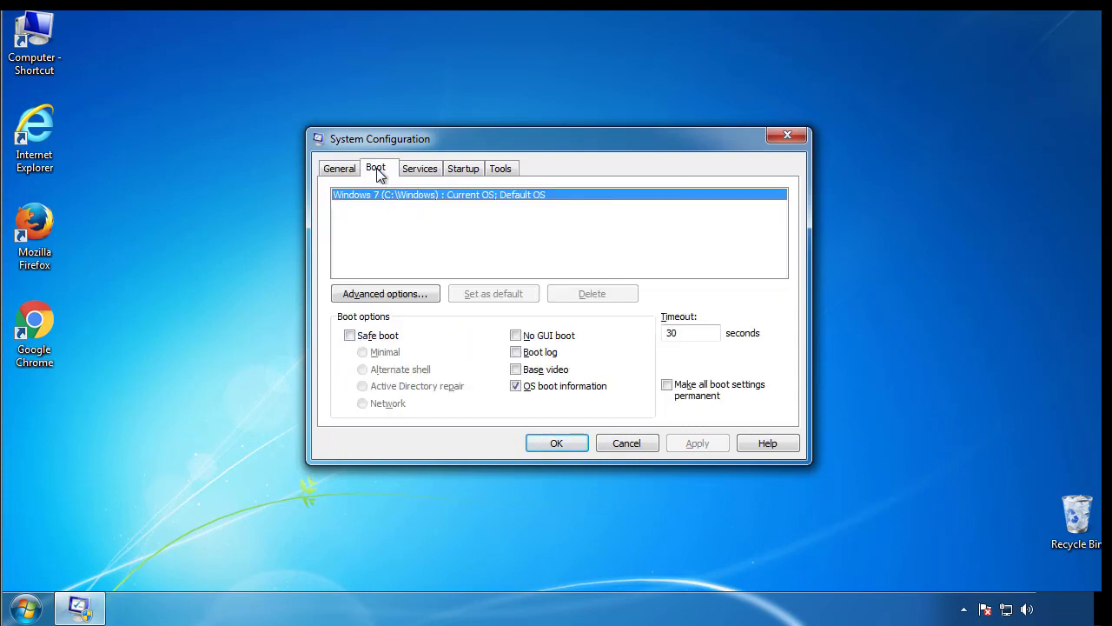
left_click(350, 336)
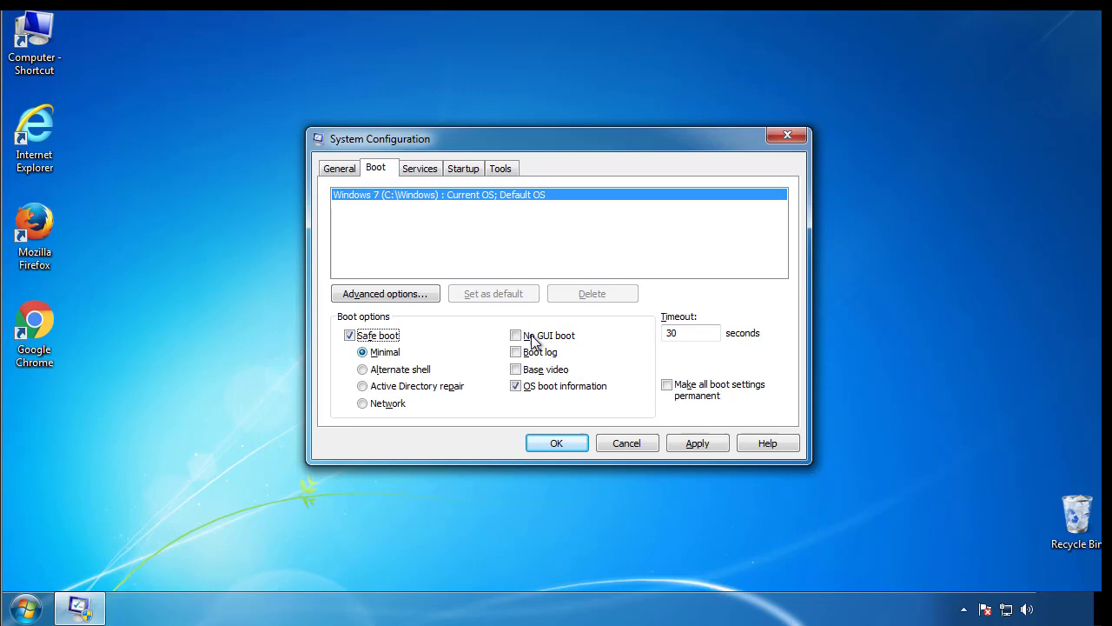
left_click(569, 446)
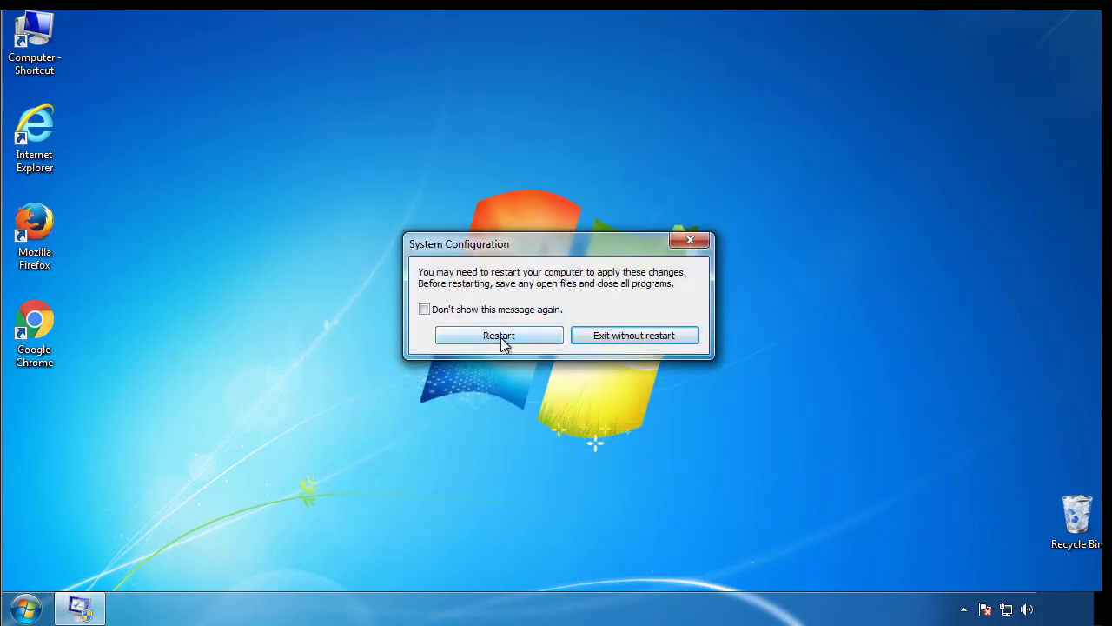
left_click(502, 338)
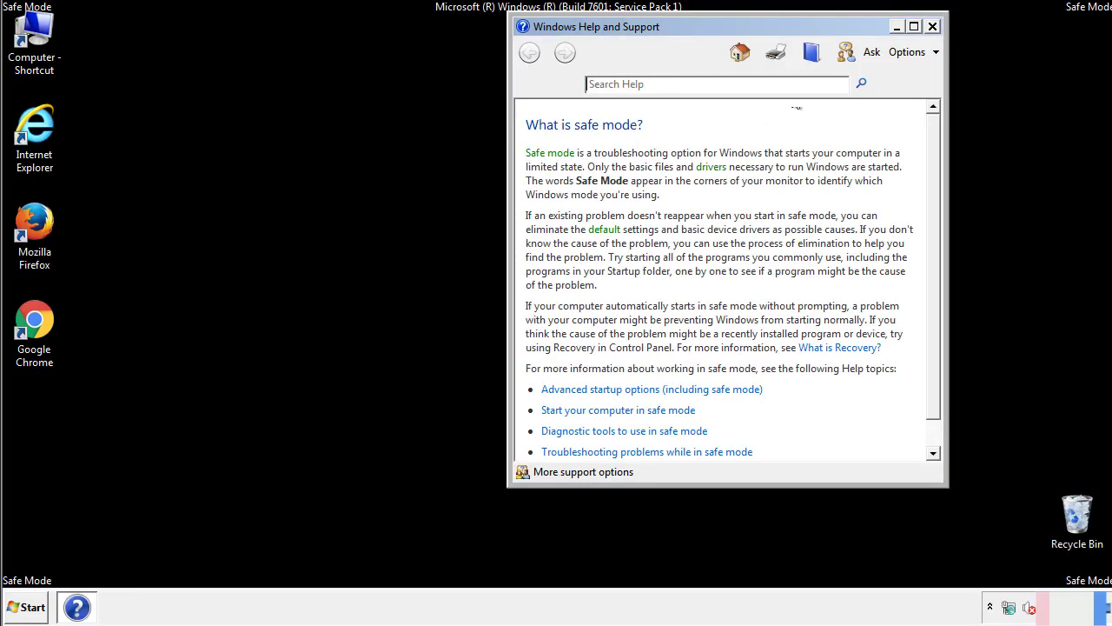
left_click(932, 26)
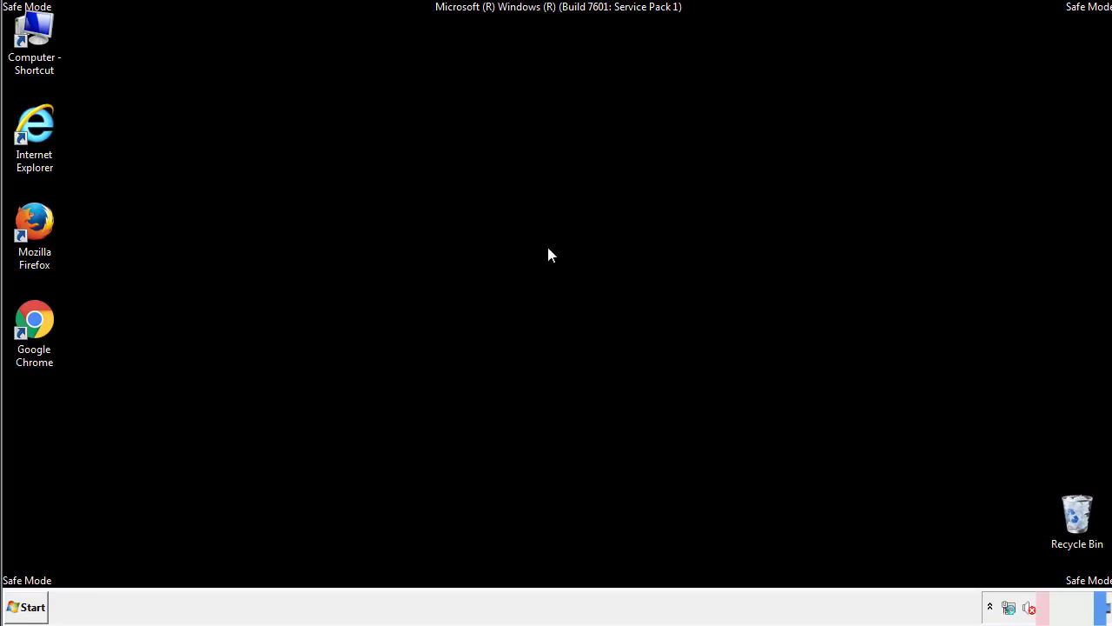
Set Folder Options in Control Panel to show hidden files, folders, and drives, and close Control Panel
left_click(33, 606)
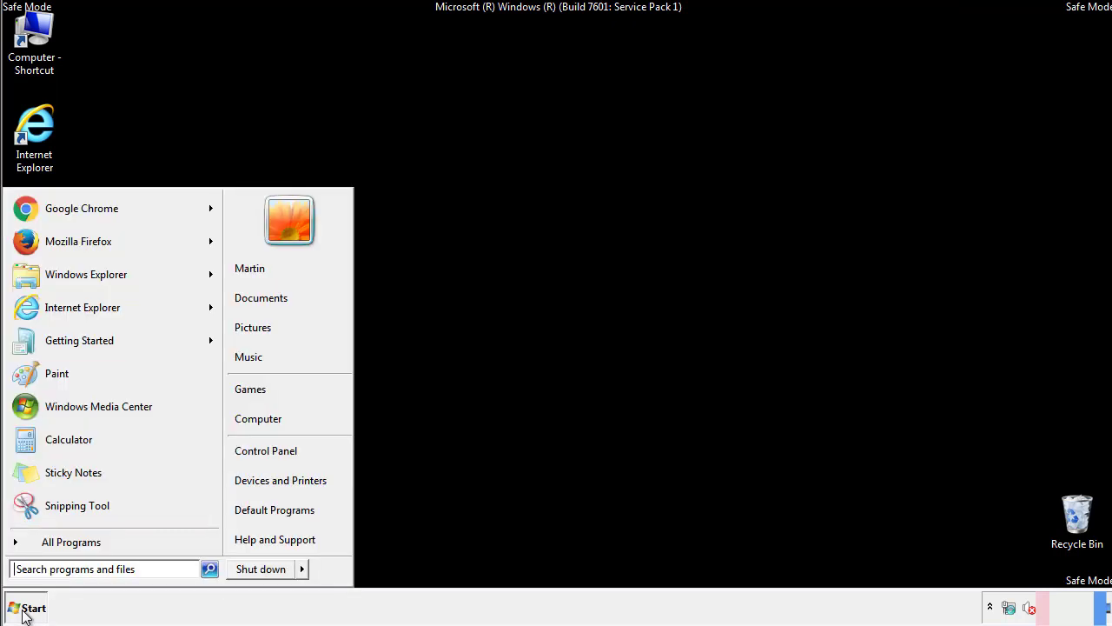
left_click(278, 450)
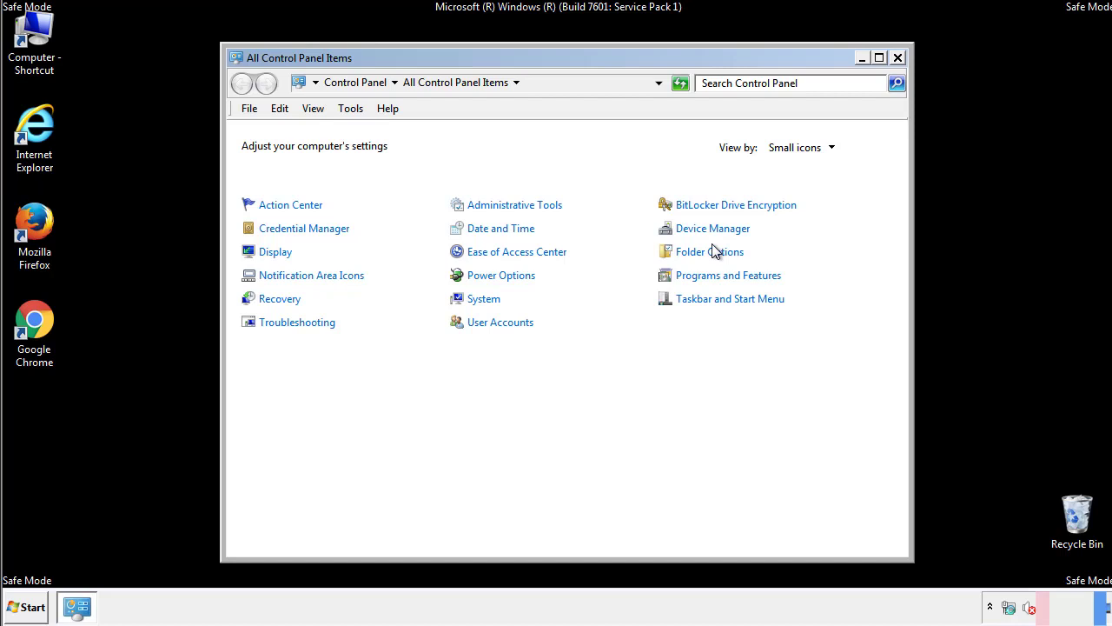
left_click(710, 252)
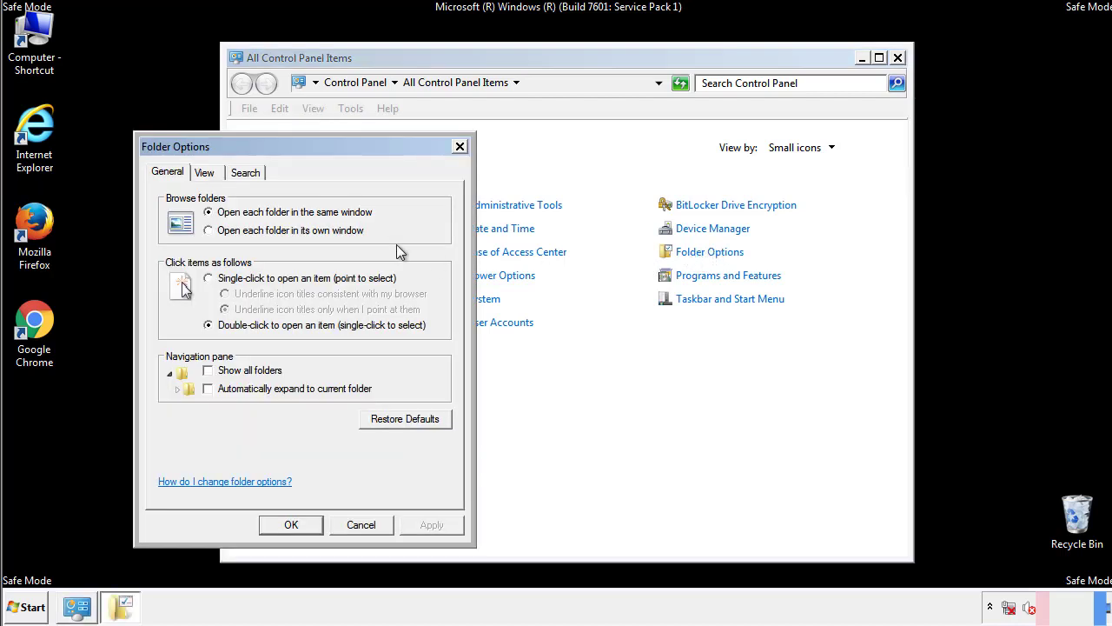
left_click(206, 174)
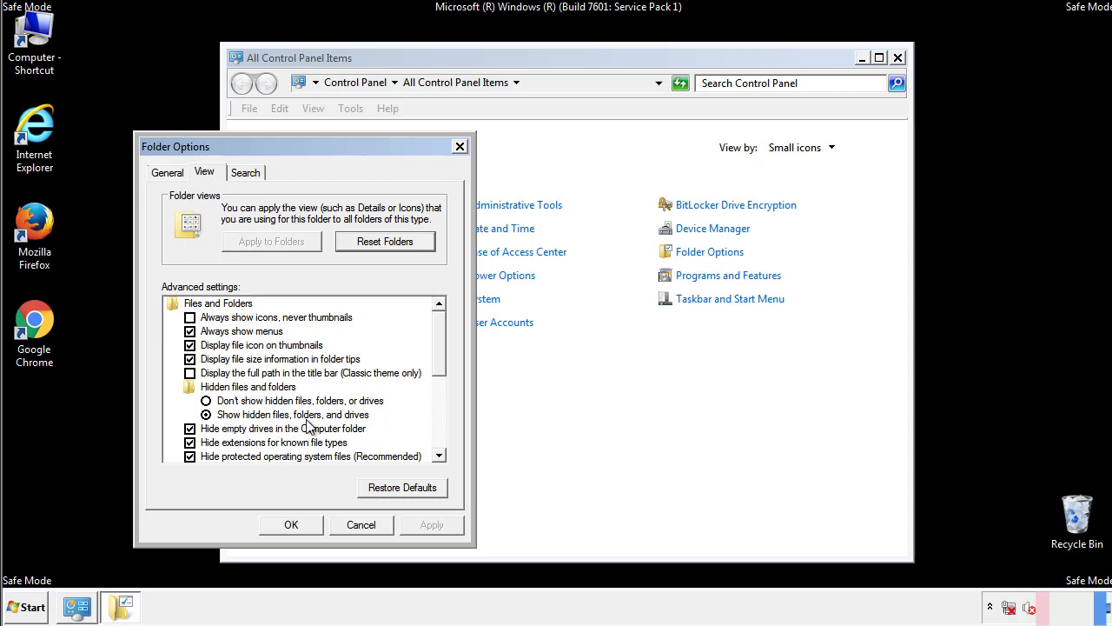
left_click(300, 522)
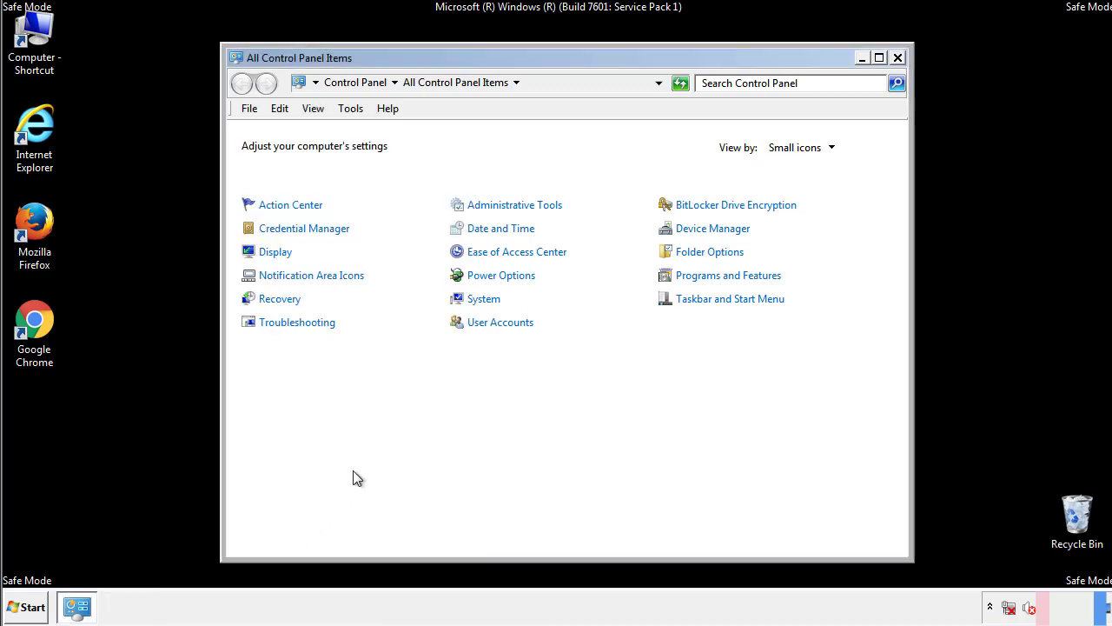
left_click(898, 58)
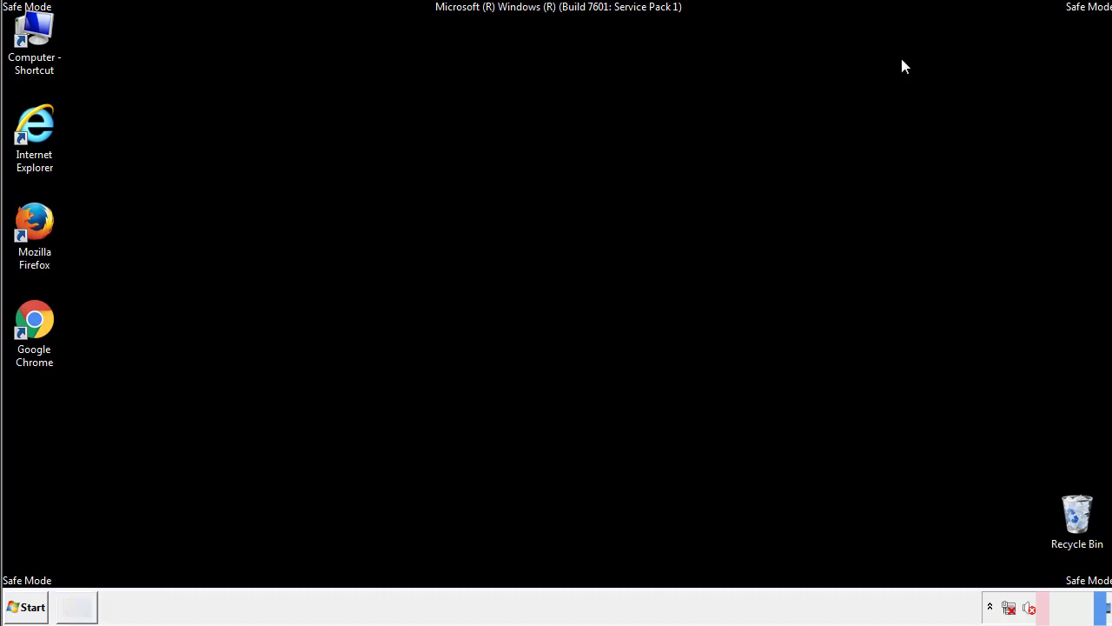
Browse from the Computer shortcut to the folder C:\Windows\System32\drivers\etc
double_click(35, 34)
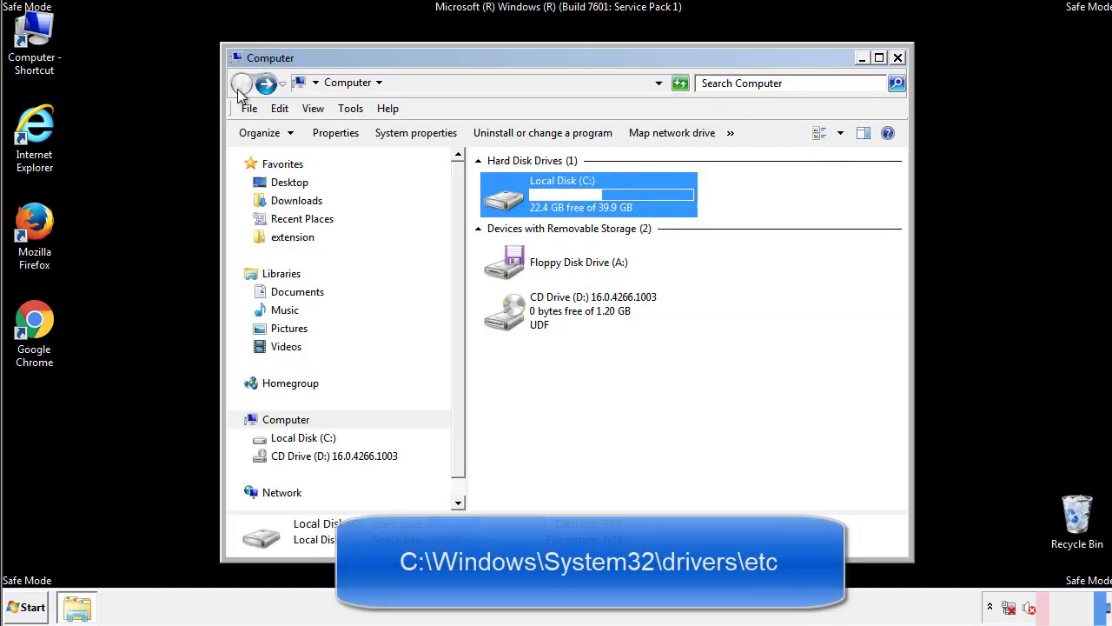
double_click(504, 202)
left_click(506, 319)
double_click(508, 320)
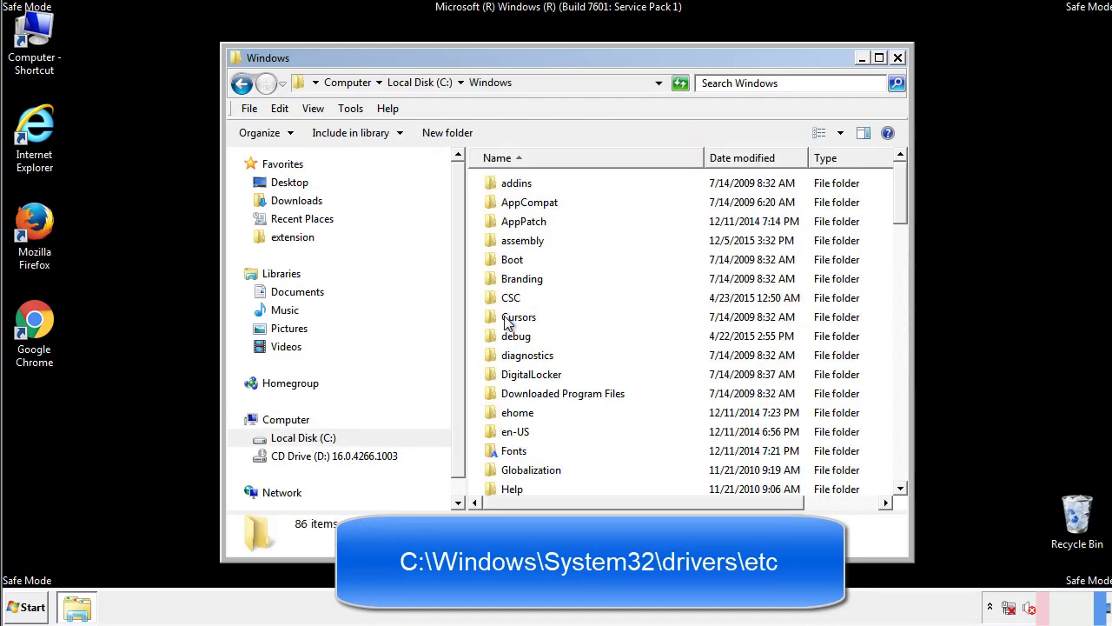
scroll(513, 393, "down", 2)
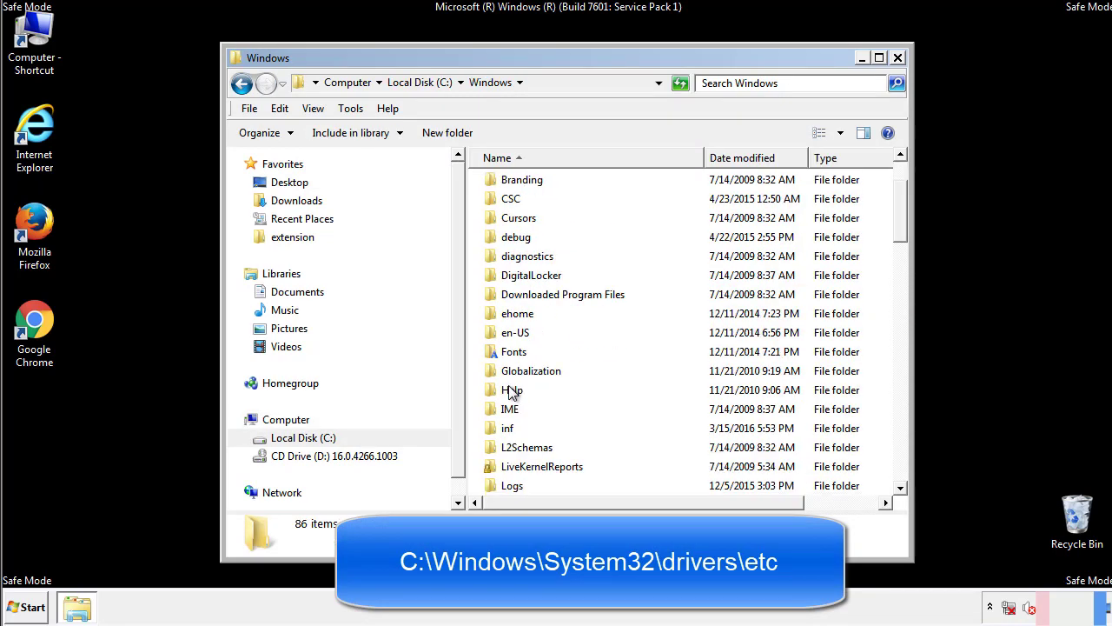
scroll(513, 393, "down", 7)
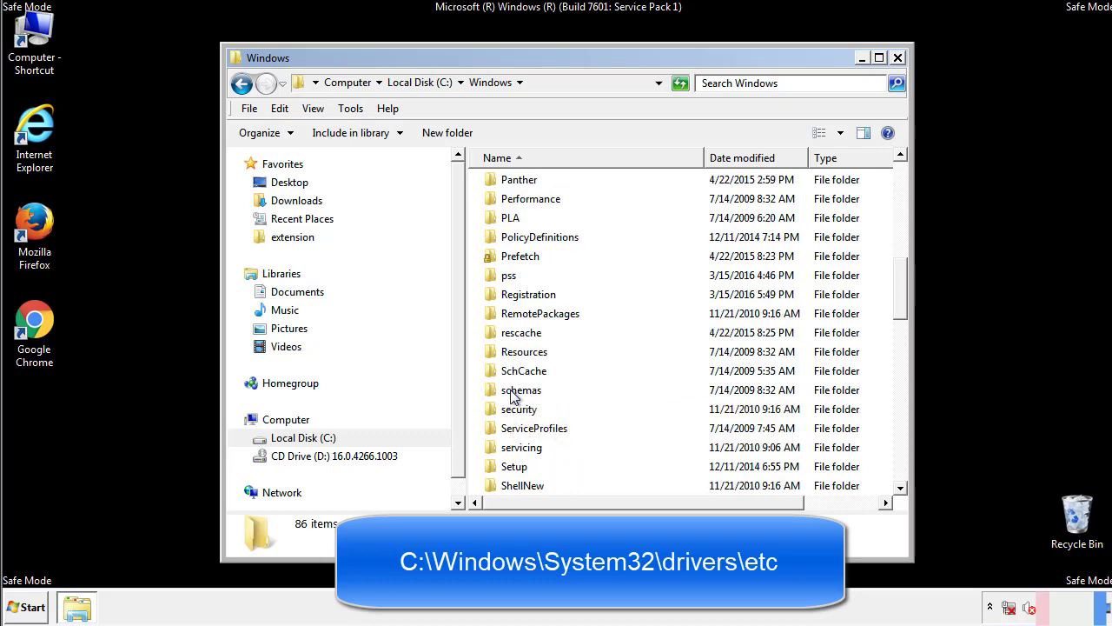
scroll(513, 396, "down", 2)
double_click(527, 446)
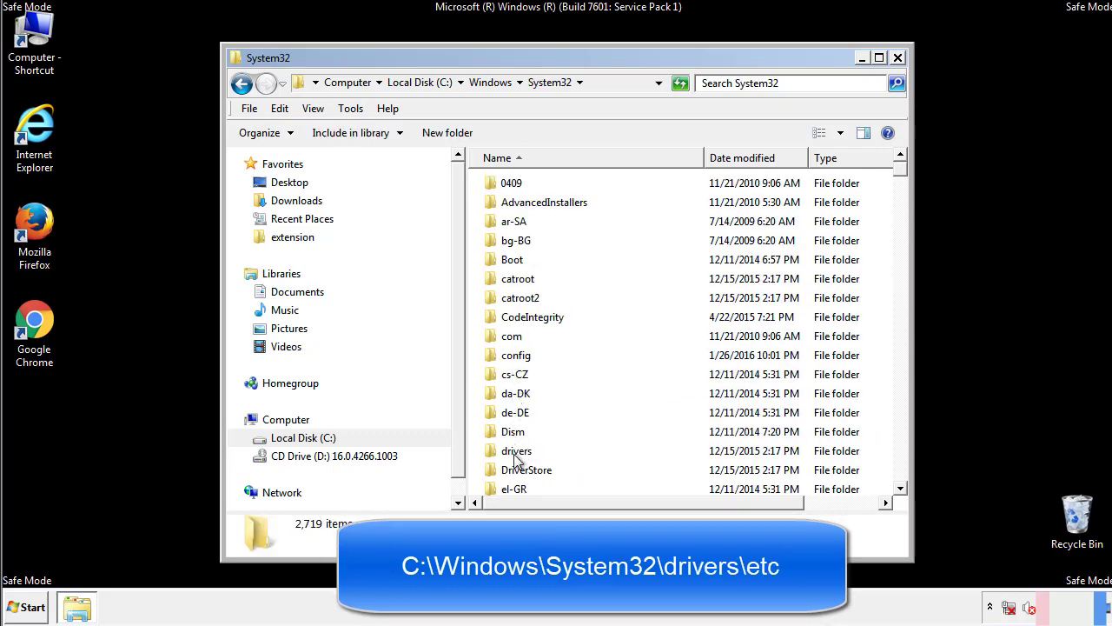
double_click(516, 451)
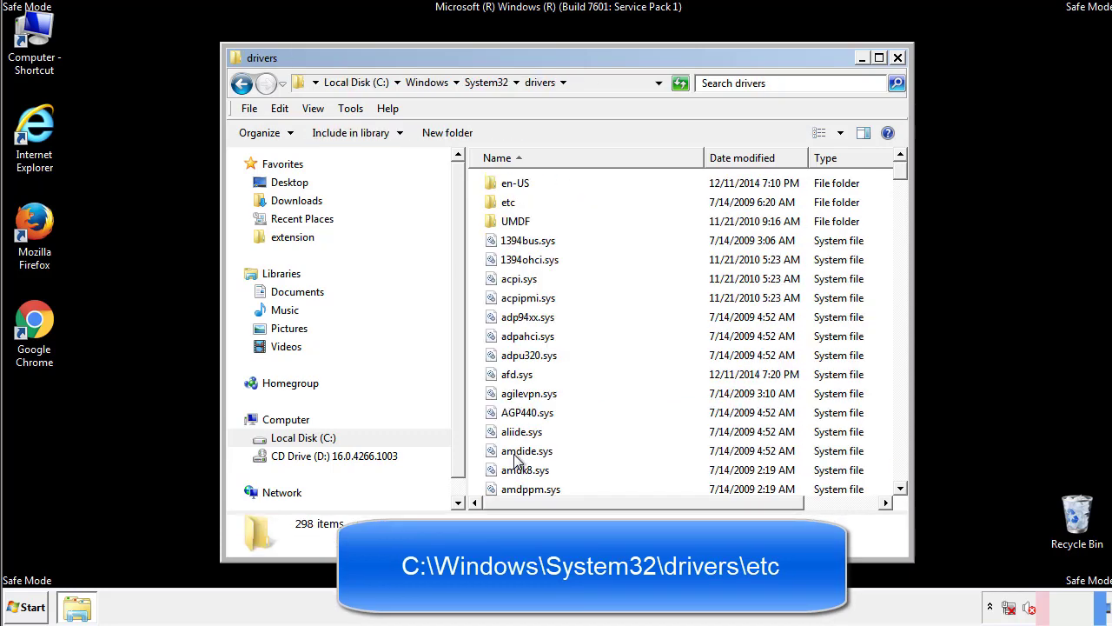
double_click(498, 205)
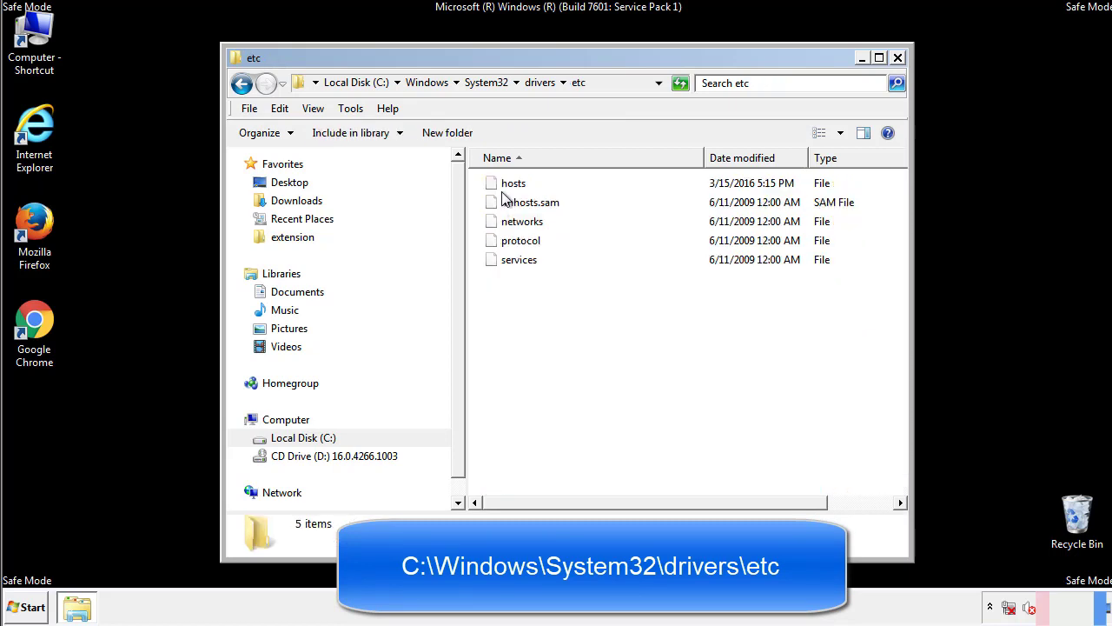
Open the hosts file with Notepad and move its window fully into view
double_click(508, 184)
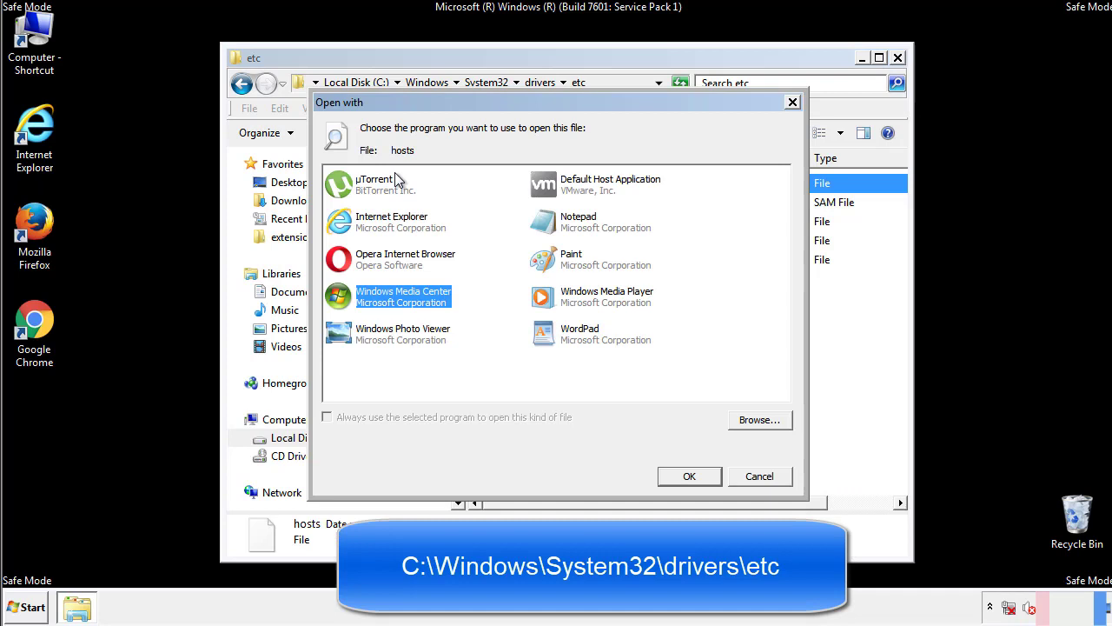
left_click(563, 228)
left_click(688, 476)
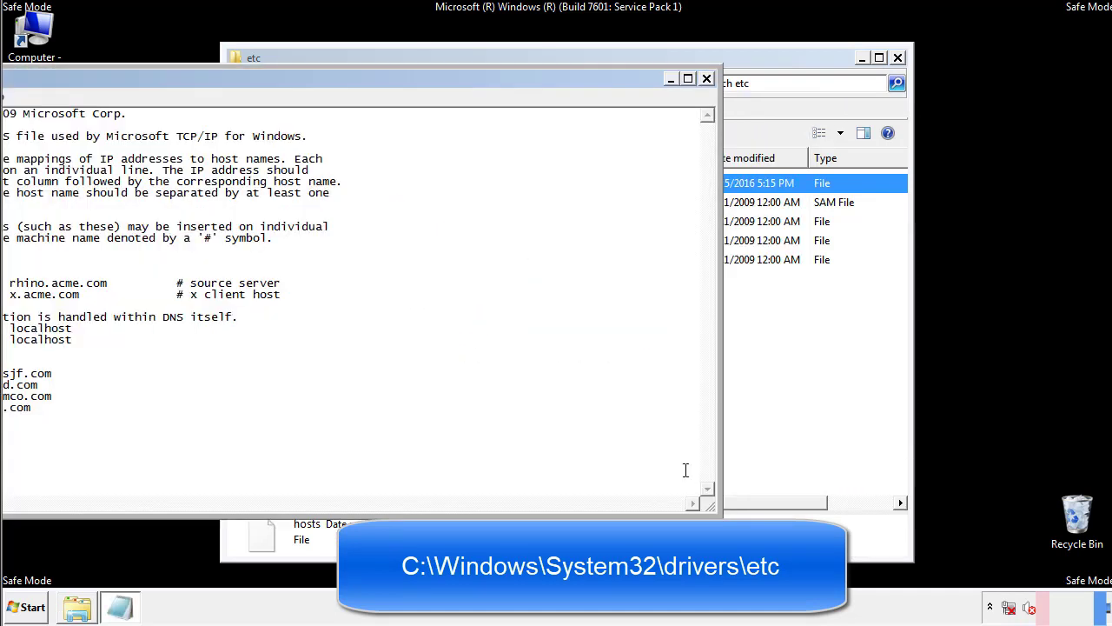
left_click_drag(454, 79, 707, 94)
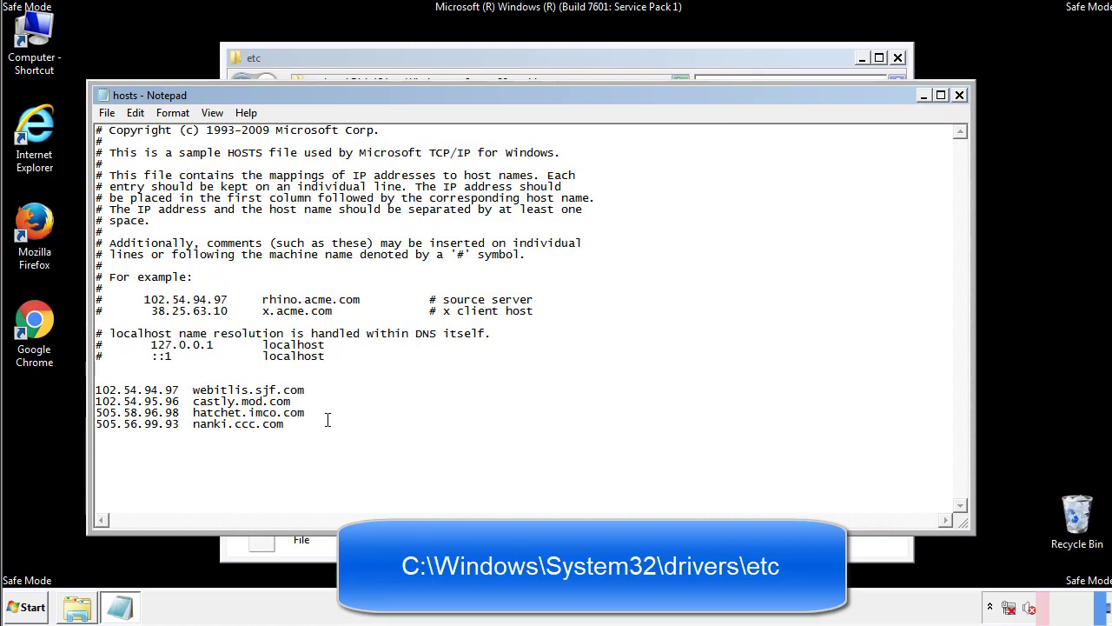
Delete the four IP address entries below the localhost lines, save the hosts file, and close it and its folder
left_click_drag(309, 425, 95, 388)
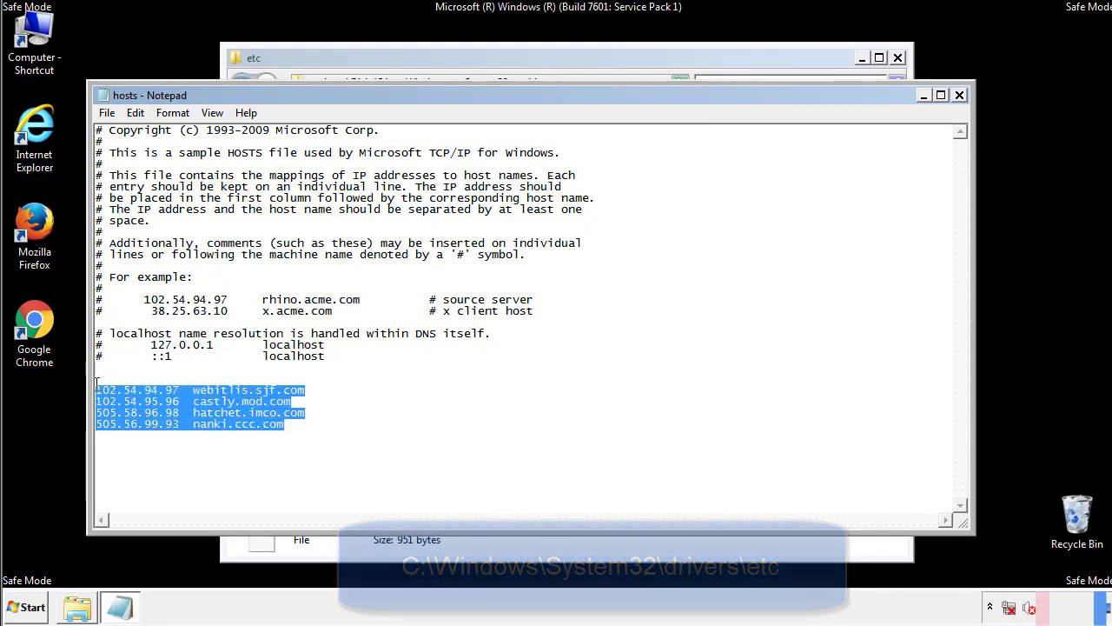
key("Delete")
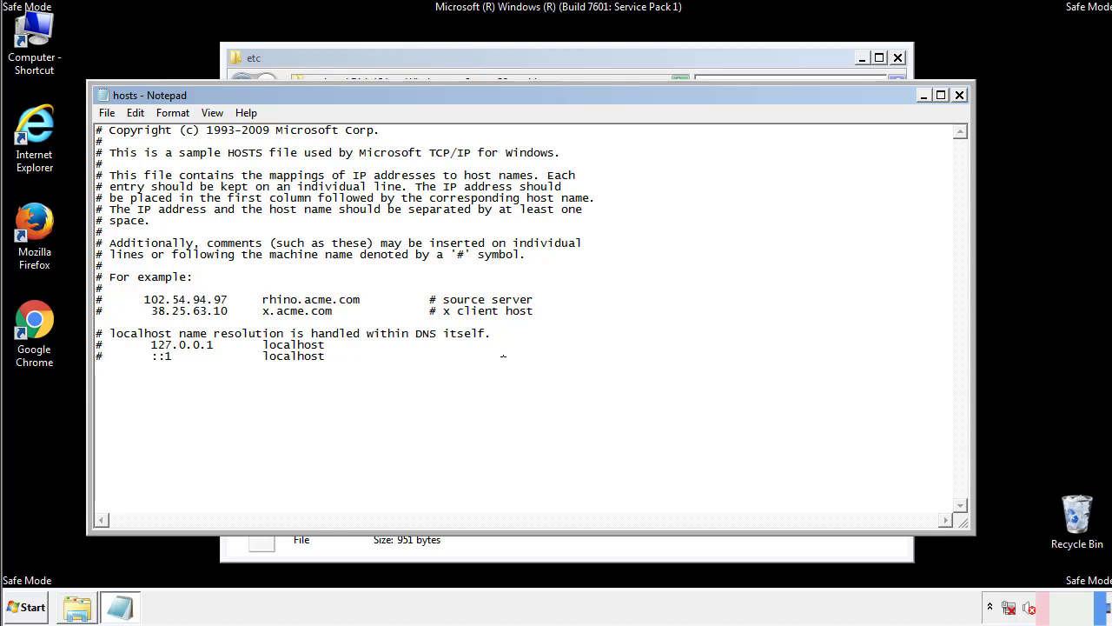
left_click(959, 98)
left_click(487, 318)
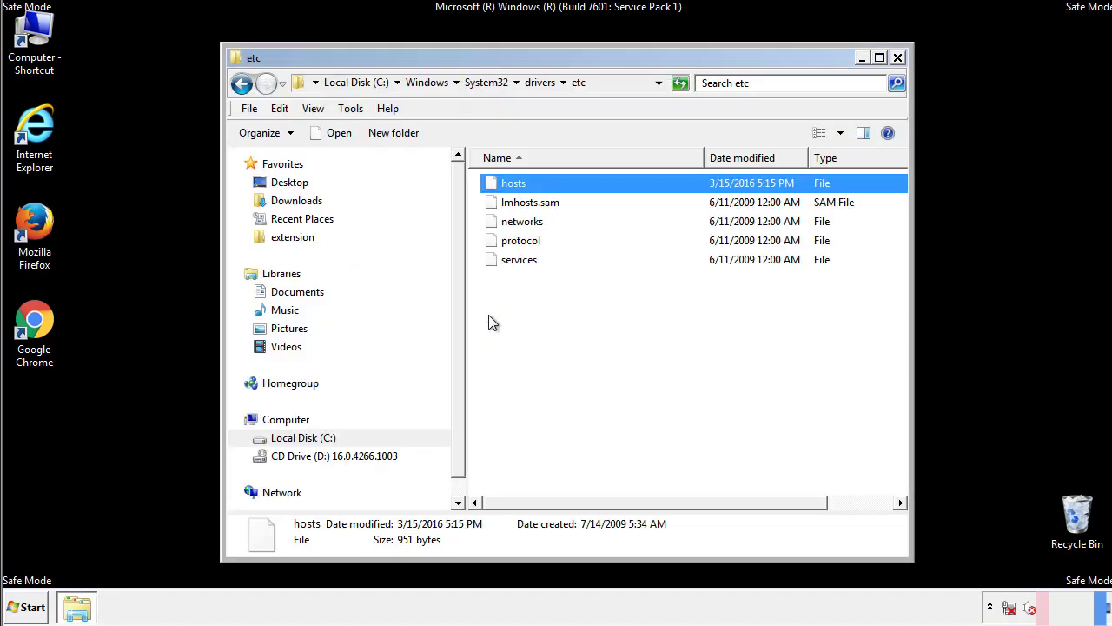
left_click(488, 320)
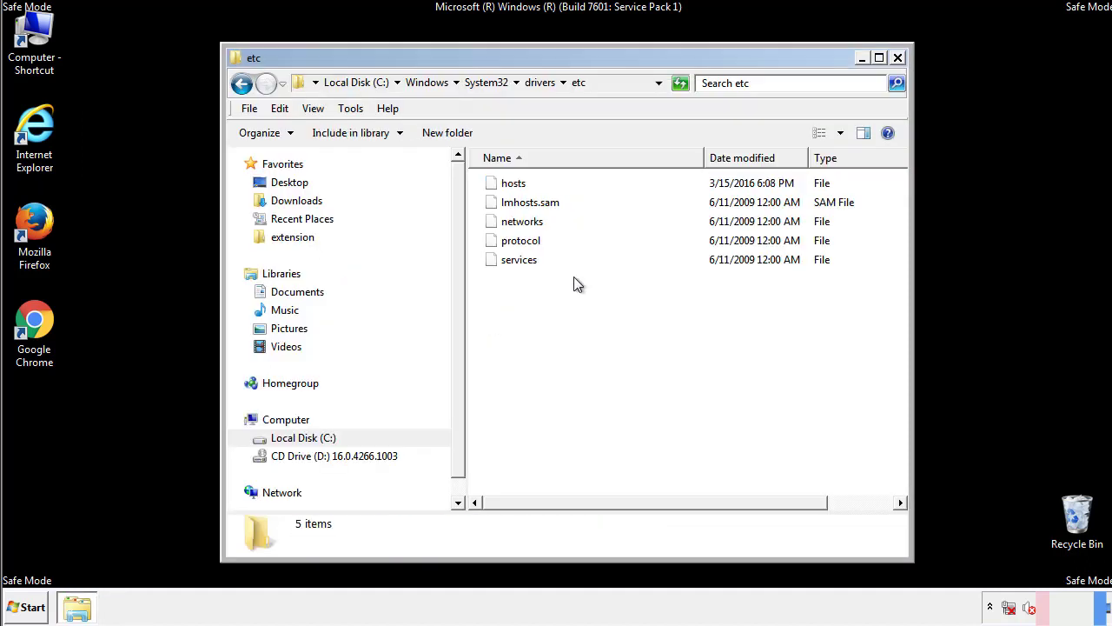
left_click(897, 58)
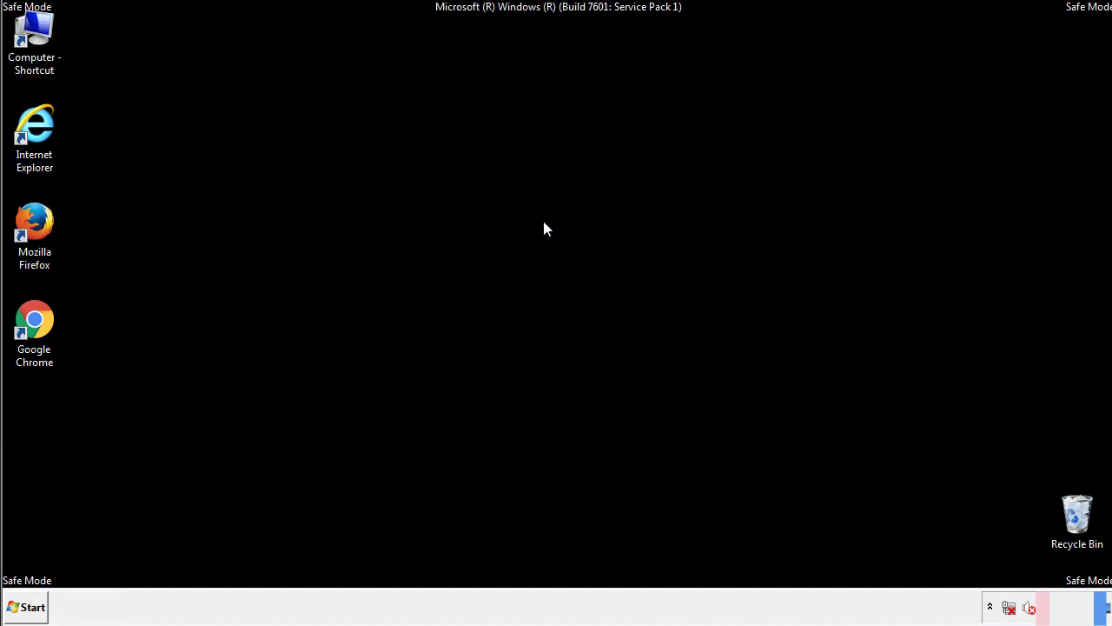
Open the Startup folder of the Start Menu programs in a file window
left_click(28, 607)
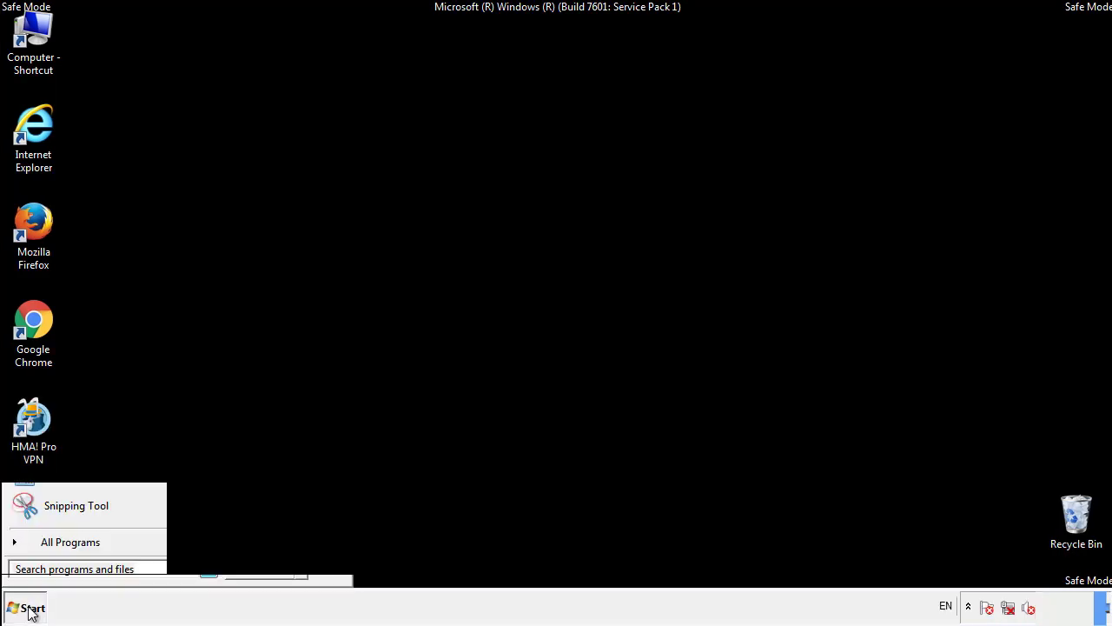
left_click(50, 548)
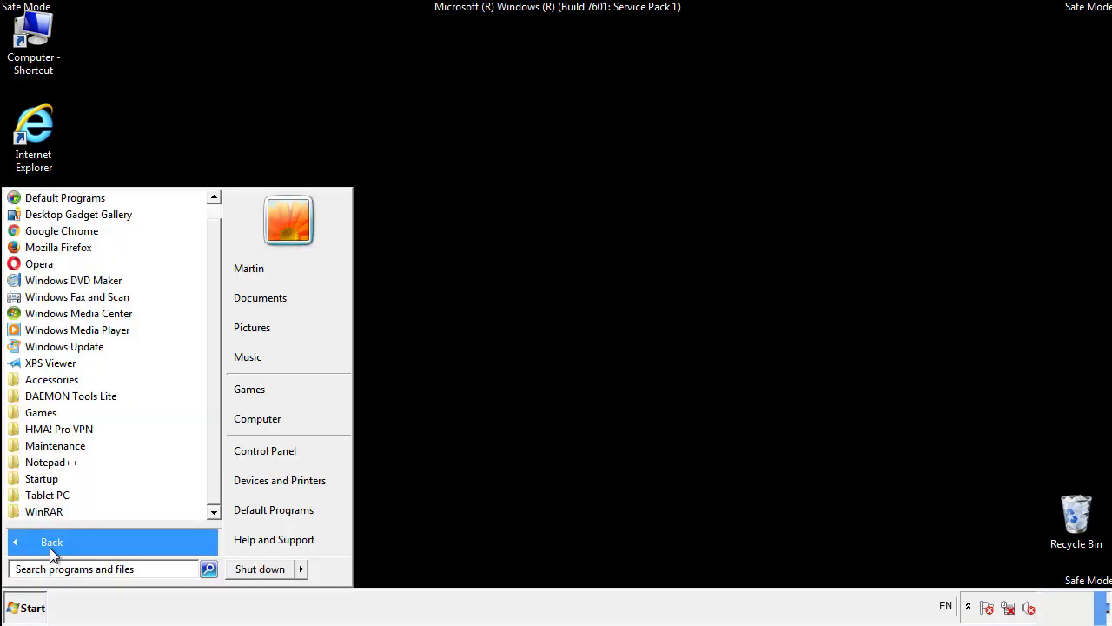
right_click(45, 483)
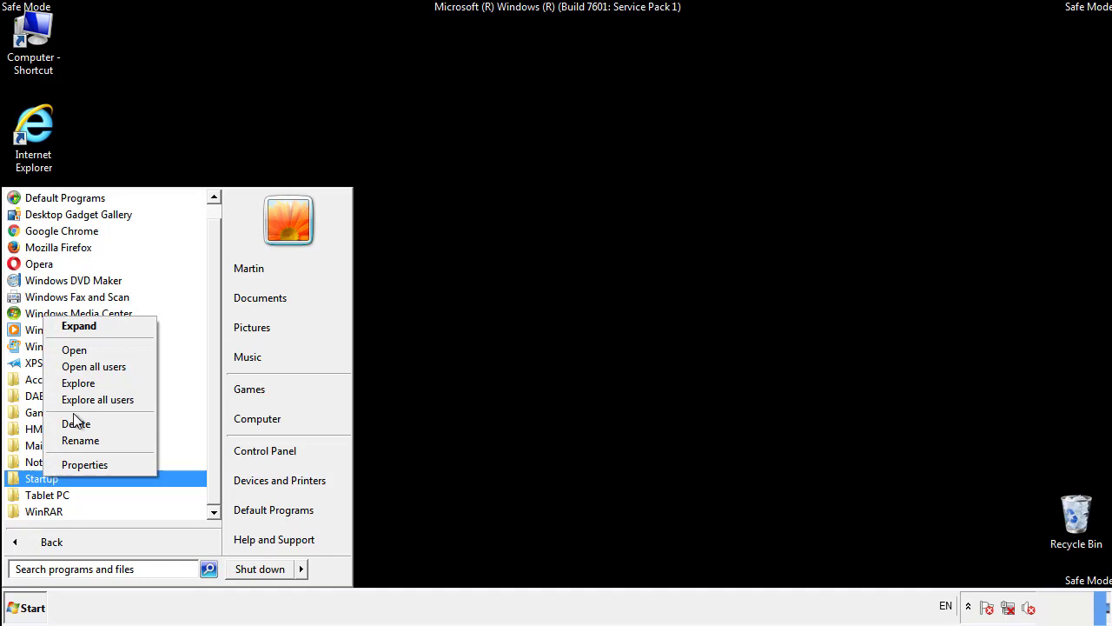
left_click(84, 349)
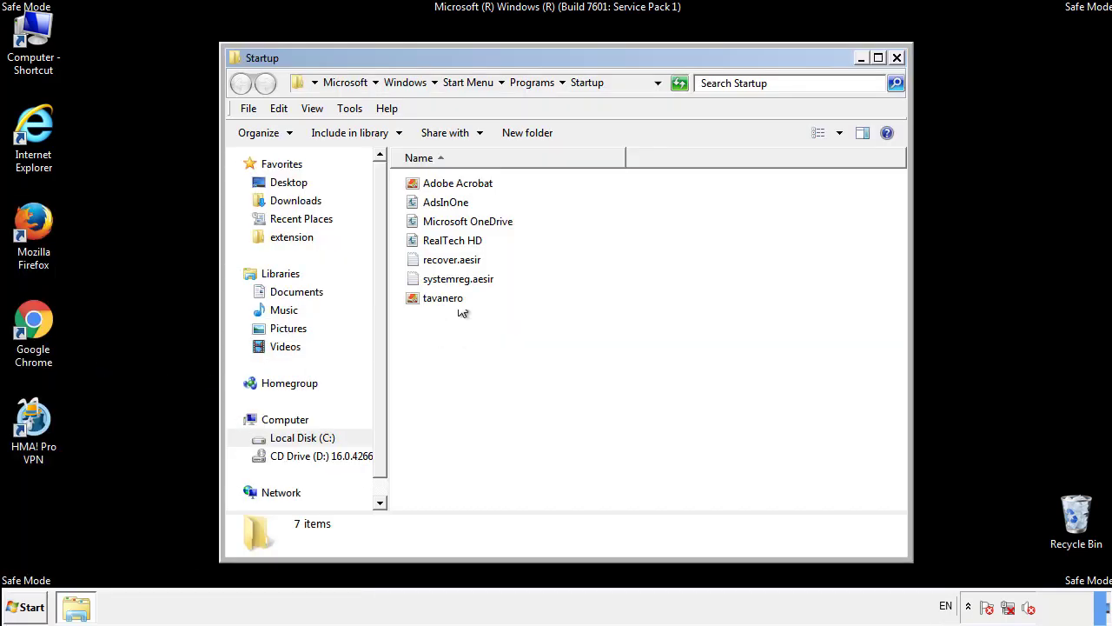
Delete AdsInOne, recover.aesir, systemreg.aesir and tavanero from the Startup folder to the Recycle Bin, and close the folder
left_click(454, 206)
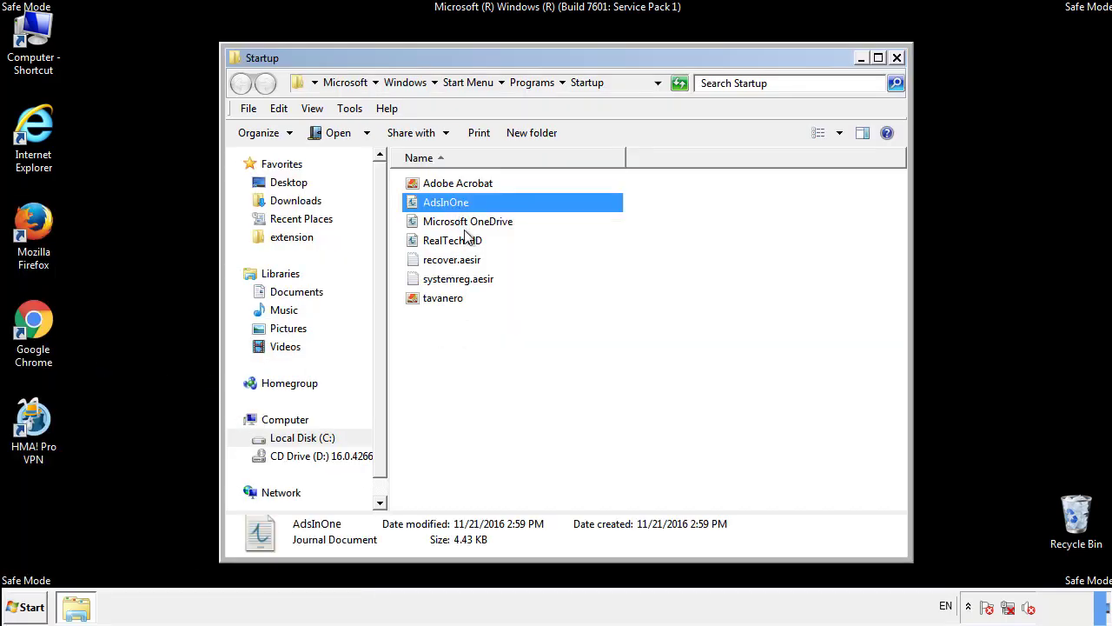
left_click(461, 259, "ctrl")
left_click(461, 279, "ctrl")
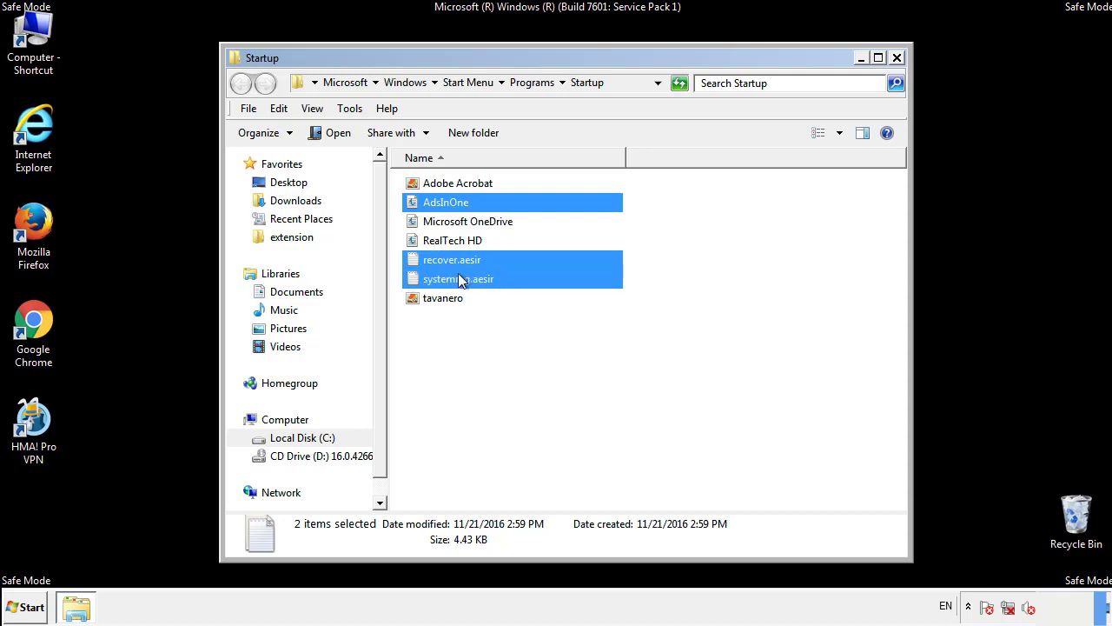
left_click(444, 297, "ctrl")
right_click(440, 299)
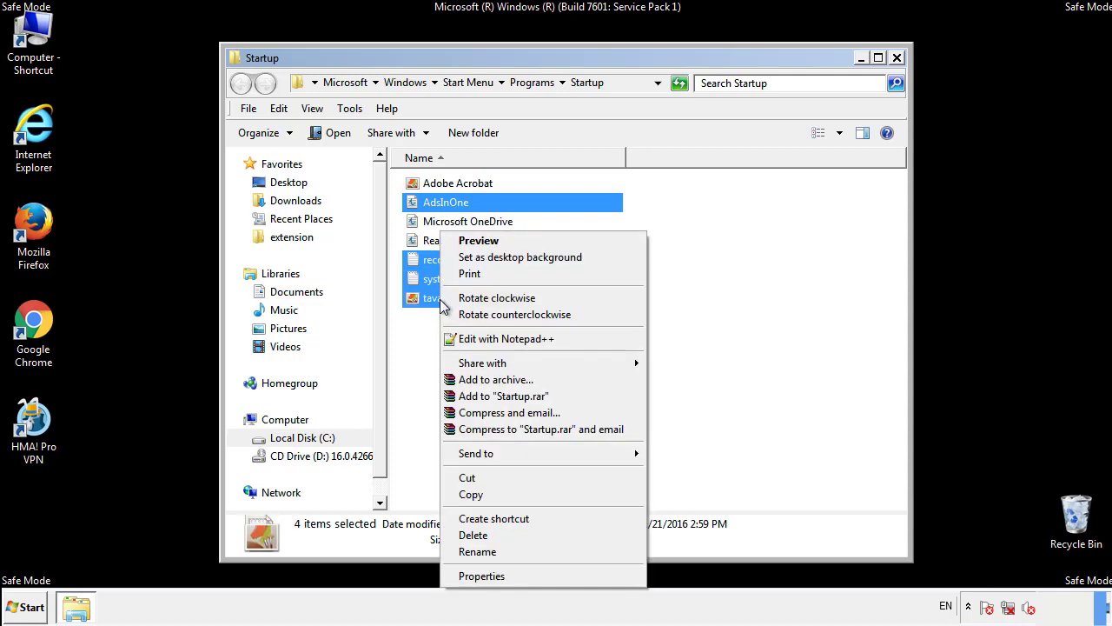
left_click(470, 534)
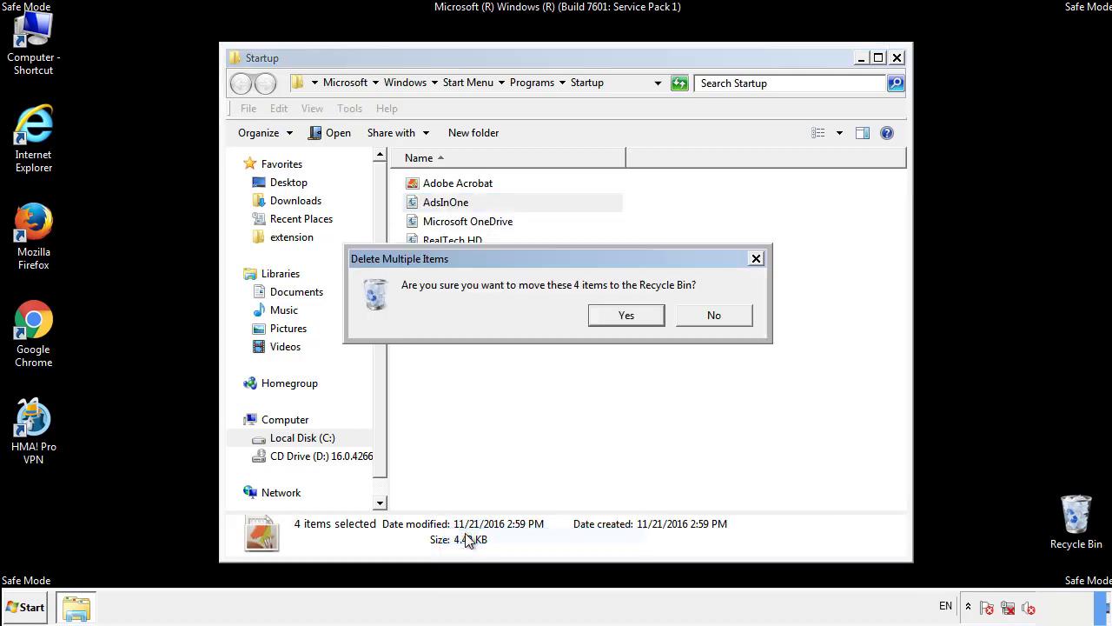
left_click(614, 317)
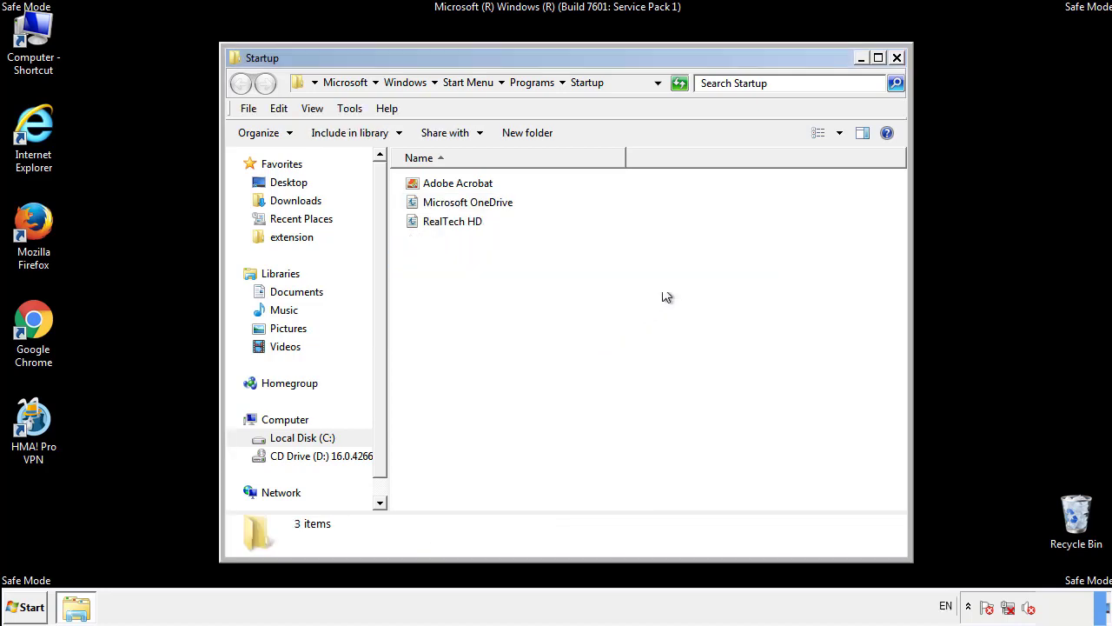
left_click(897, 59)
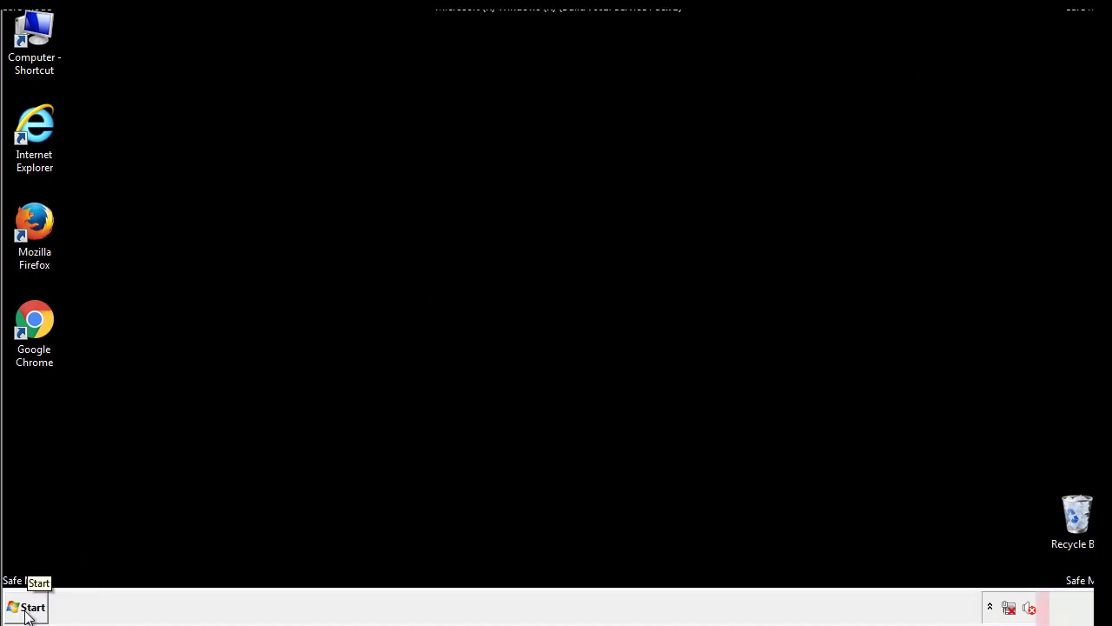
Open the Registry Editor by searching for regedit
left_click(26, 607)
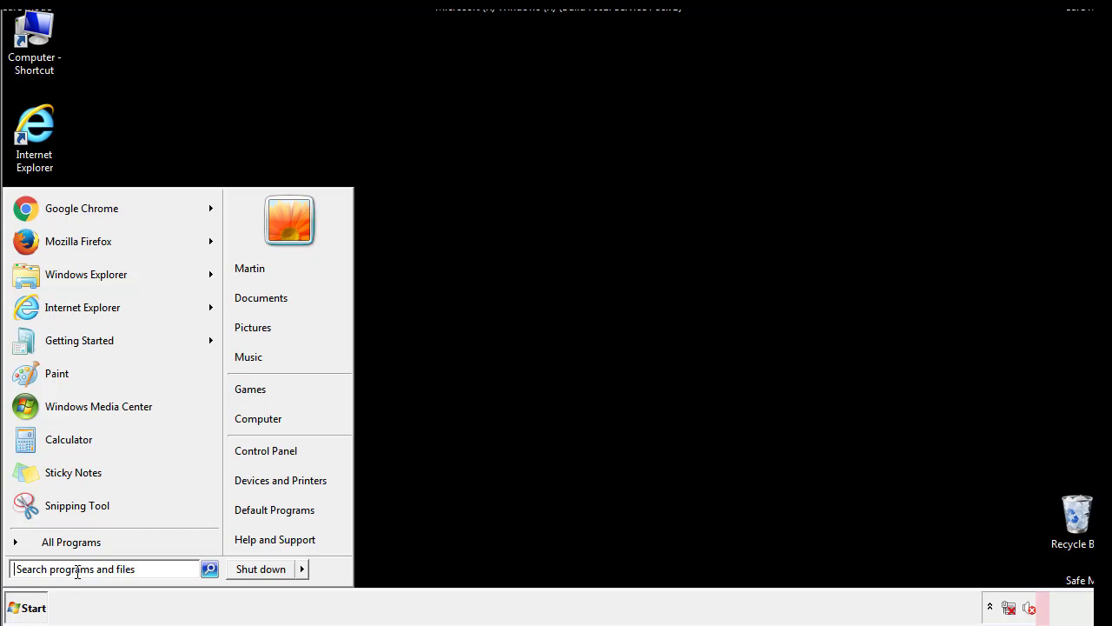
type("reged")
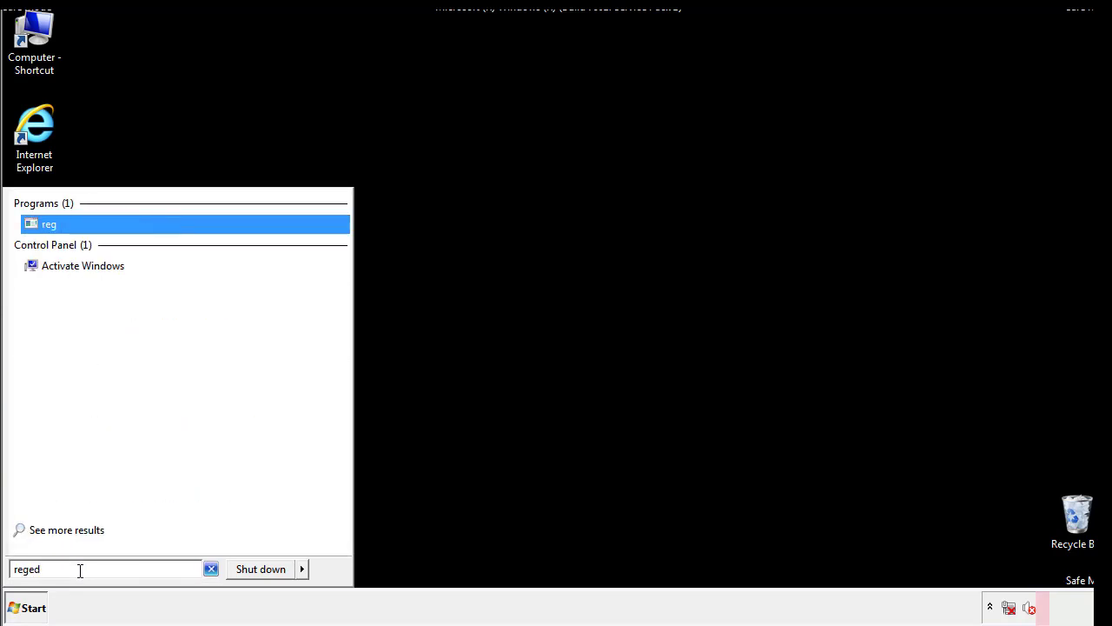
type("it")
key("Return")
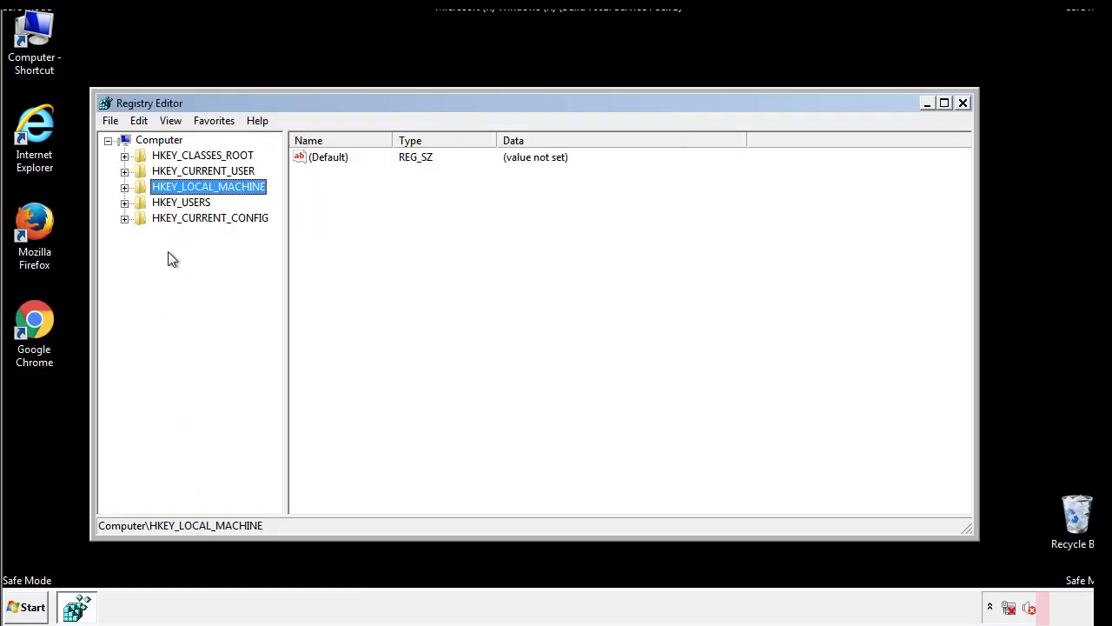
Browse the registry to the key HKEY_LOCAL_MACHINE\SOFTWARE\Microsoft\Windows\CurrentVersion\Run
left_click(124, 187)
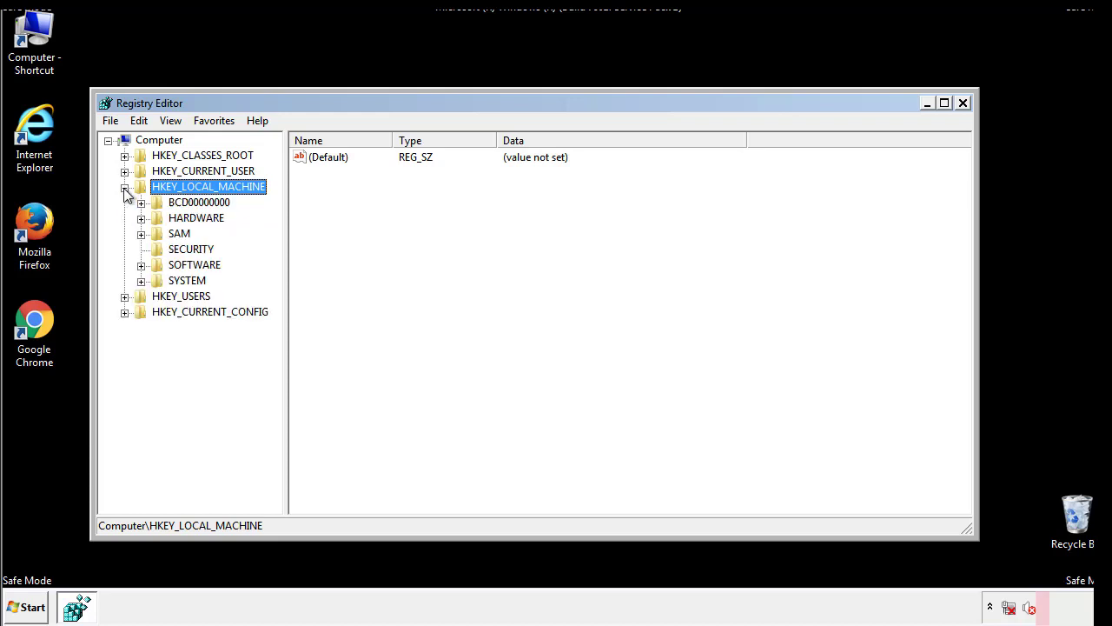
left_click(141, 265)
left_click_drag(274, 256, 275, 287)
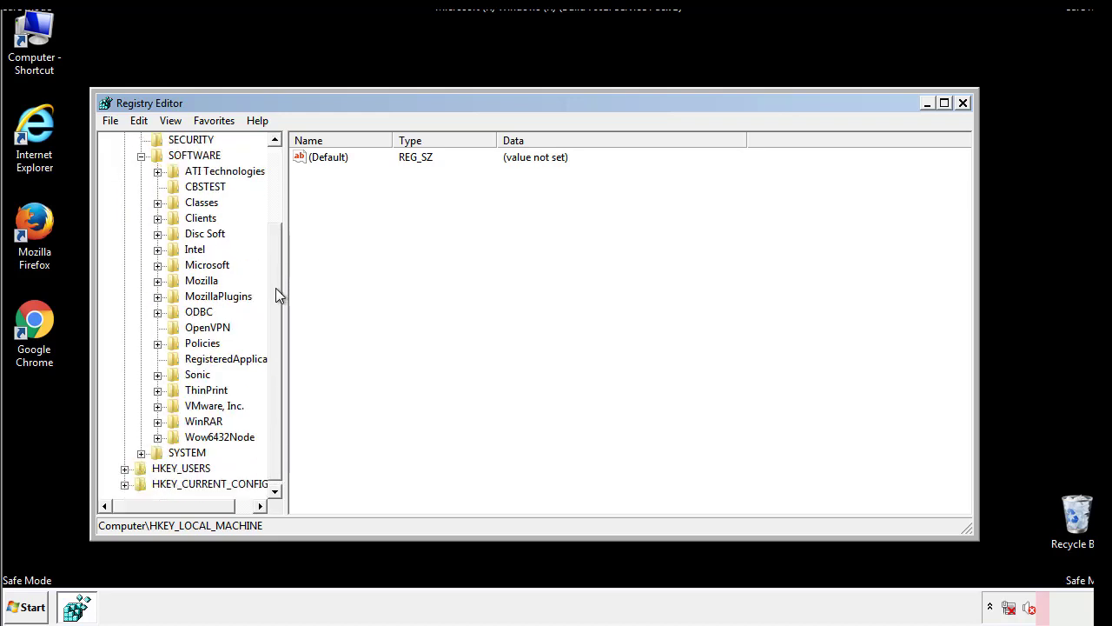
left_click(158, 265)
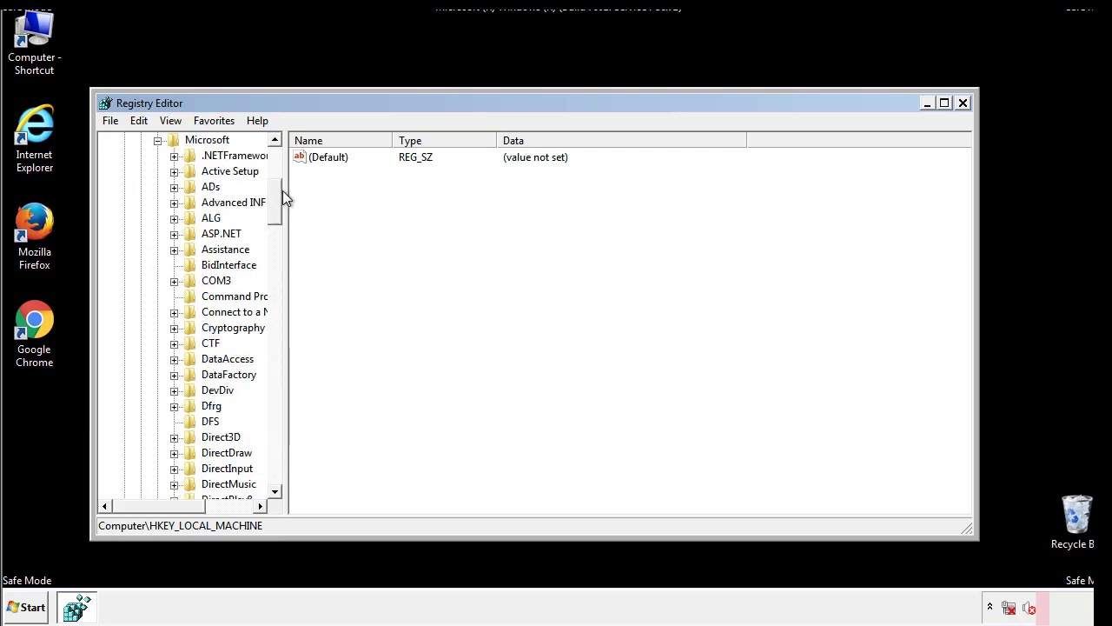
left_click_drag(274, 213, 272, 446)
left_click(175, 266)
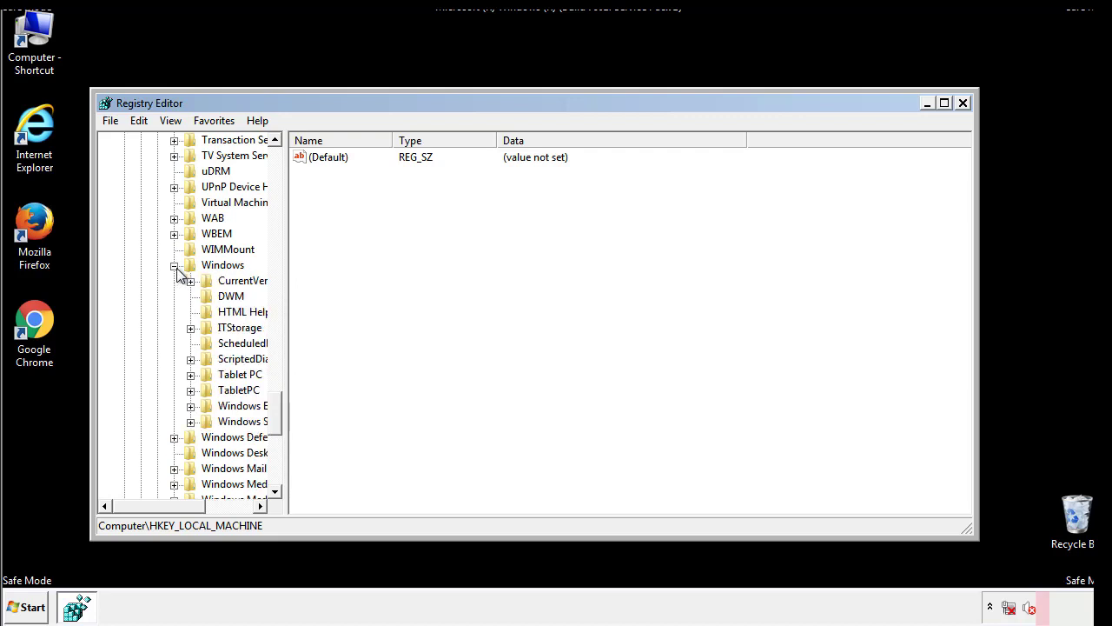
left_click_drag(151, 508, 177, 510)
left_click(146, 280)
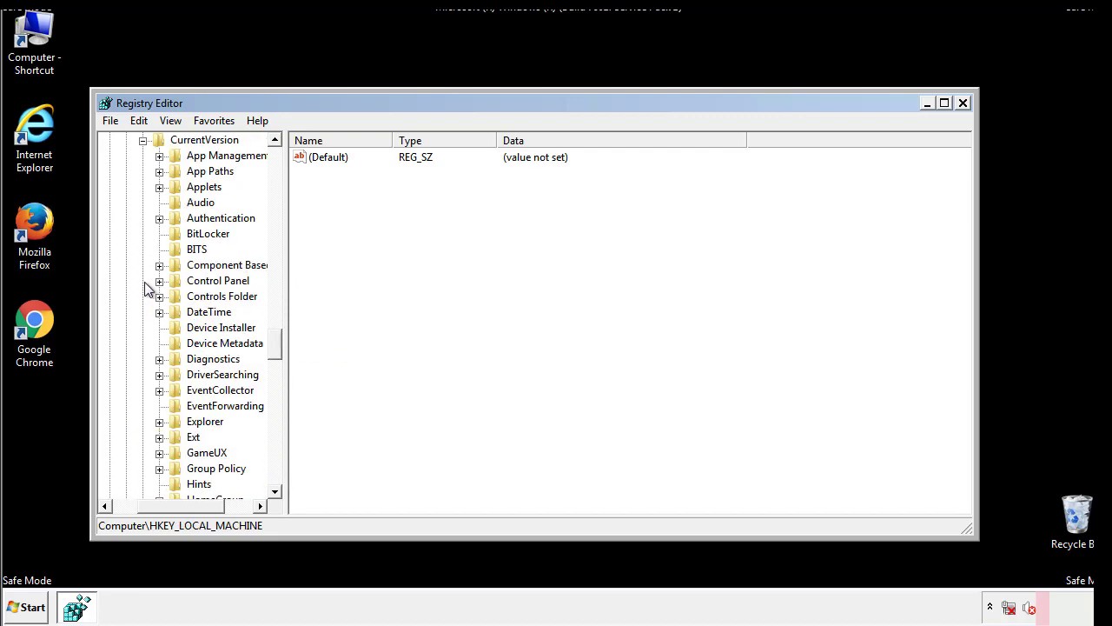
left_click_drag(282, 343, 275, 402)
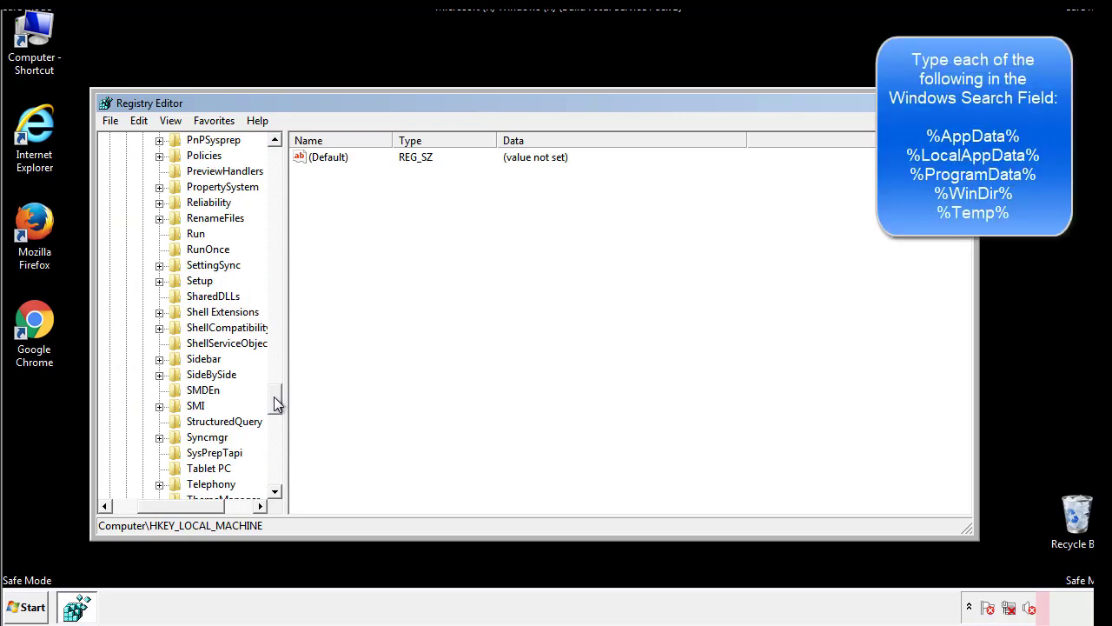
left_click(182, 235)
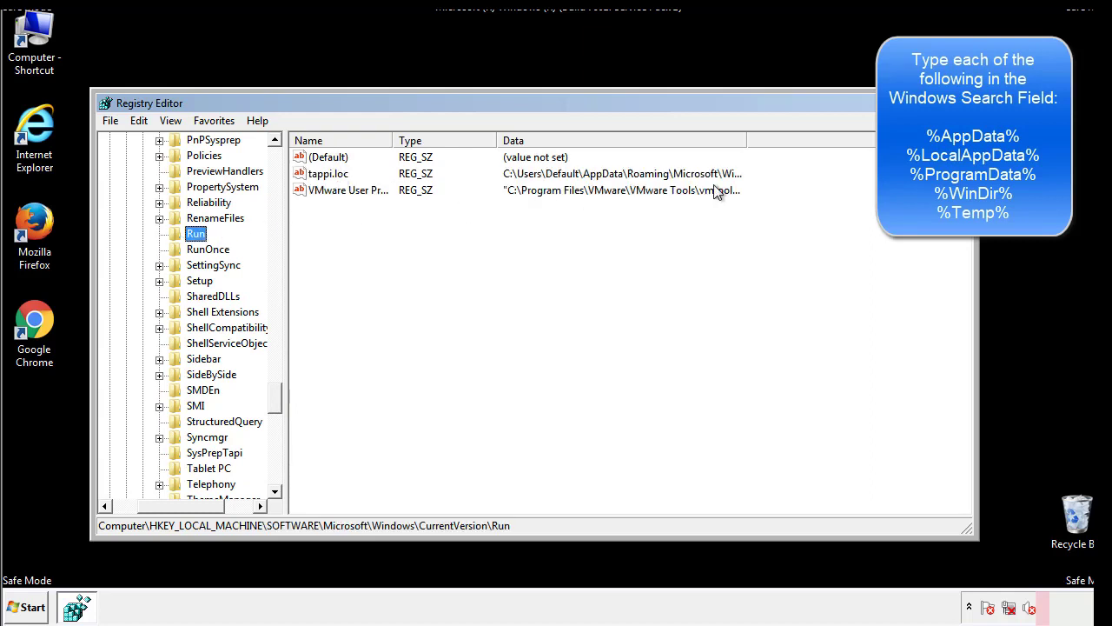
Permanently delete the tappi.loc value from the Run key
left_click(330, 179)
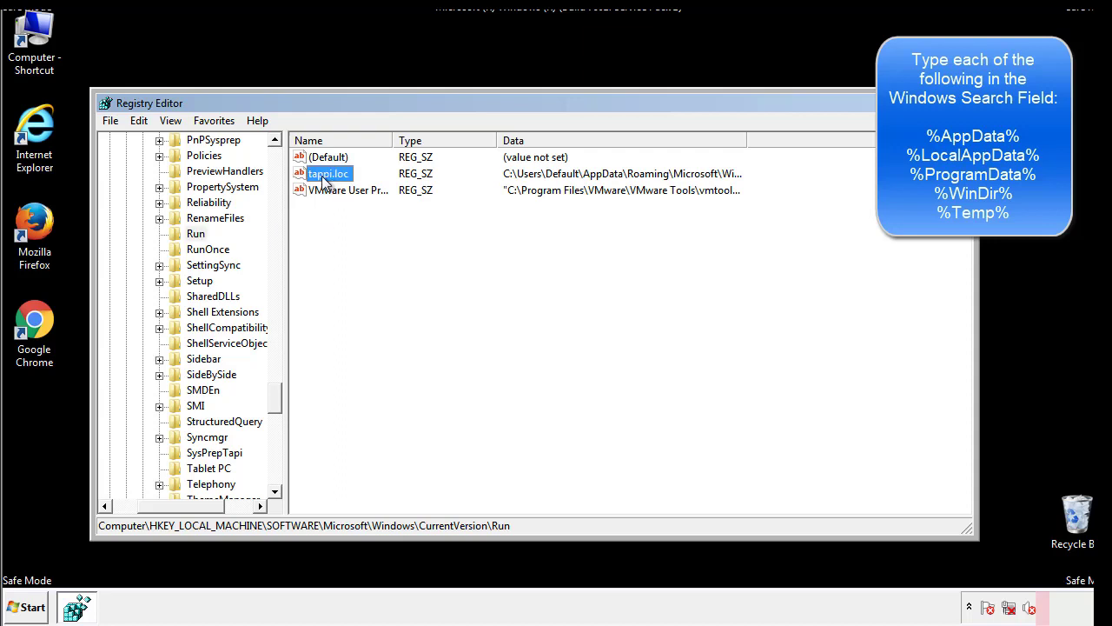
right_click(321, 176)
left_click(348, 226)
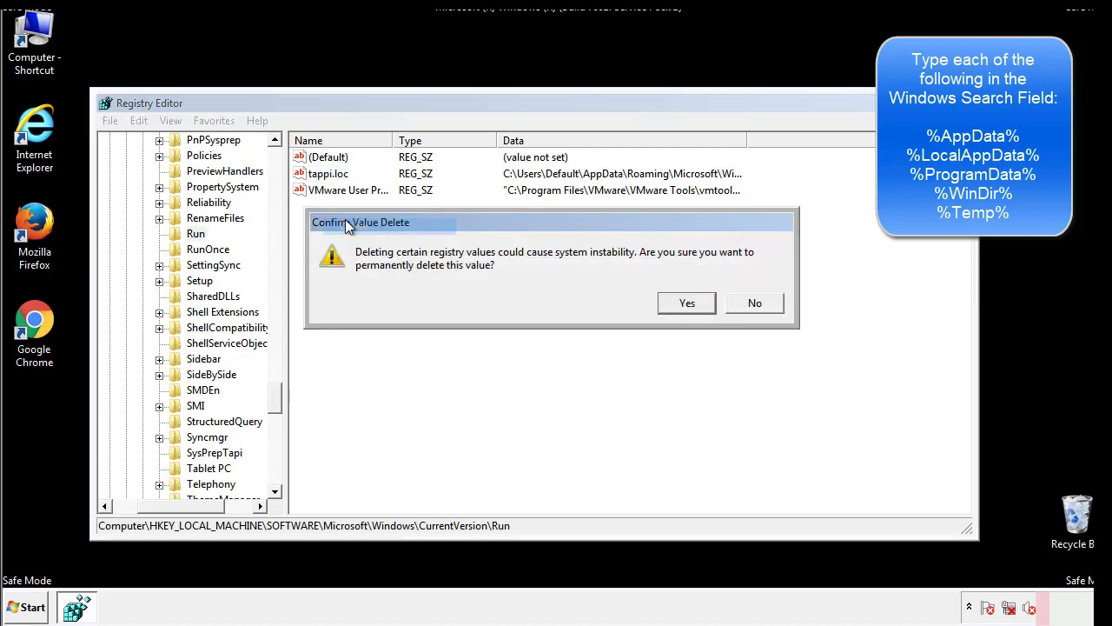
left_click(677, 307)
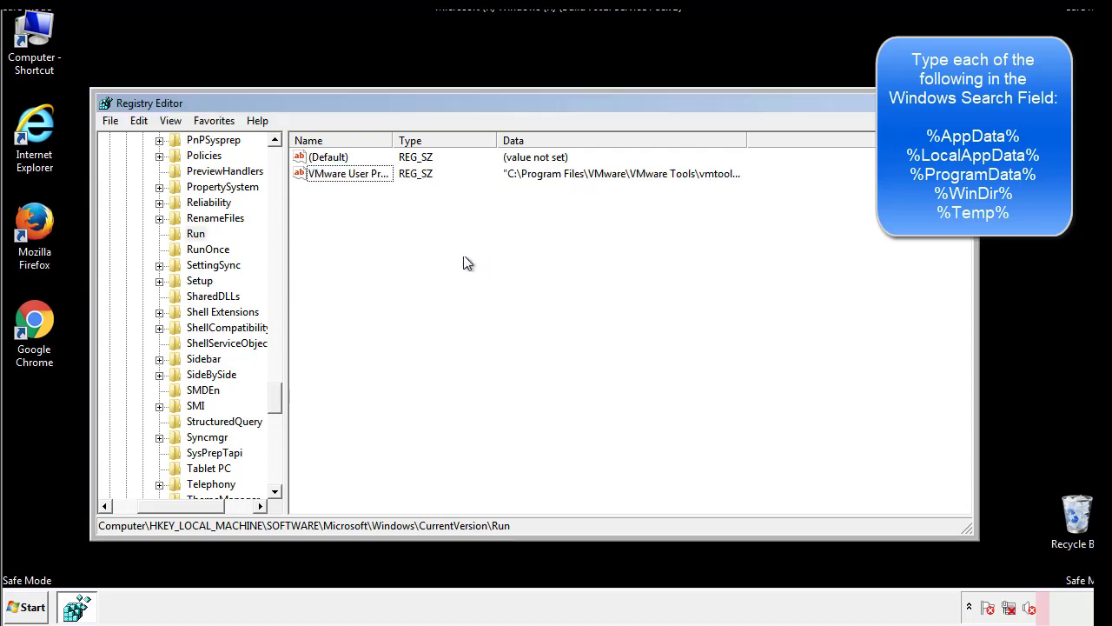
Collapse the whole HKEY_LOCAL_MACHINE branch of the registry tree
left_click_drag(276, 393, 275, 473)
left_click_drag(198, 508, 144, 515)
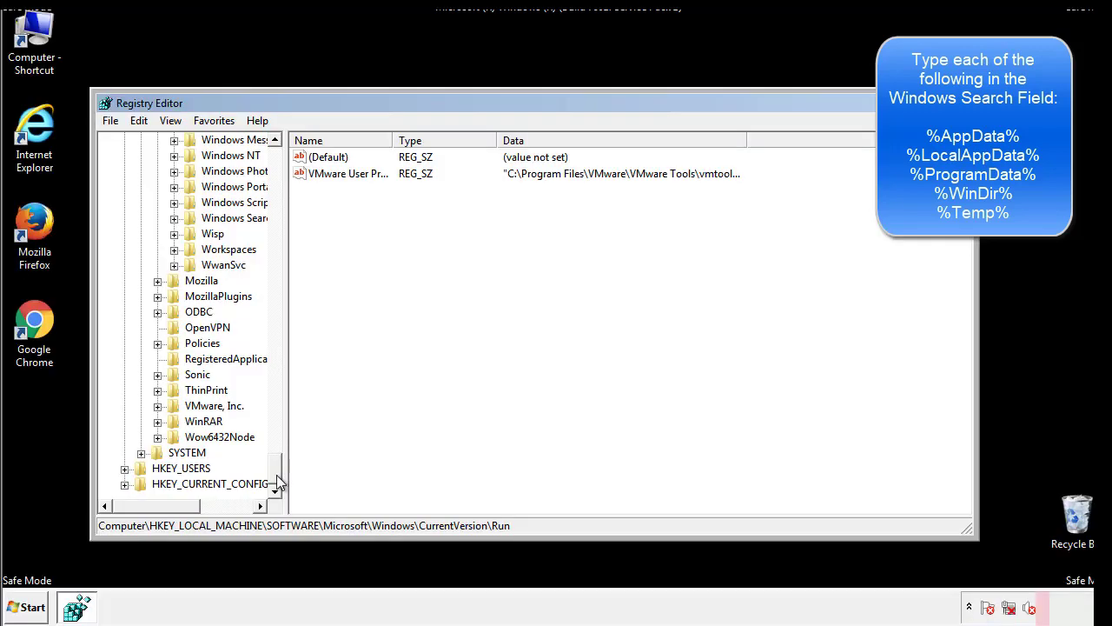
left_click_drag(275, 473, 283, 166)
left_click(126, 186)
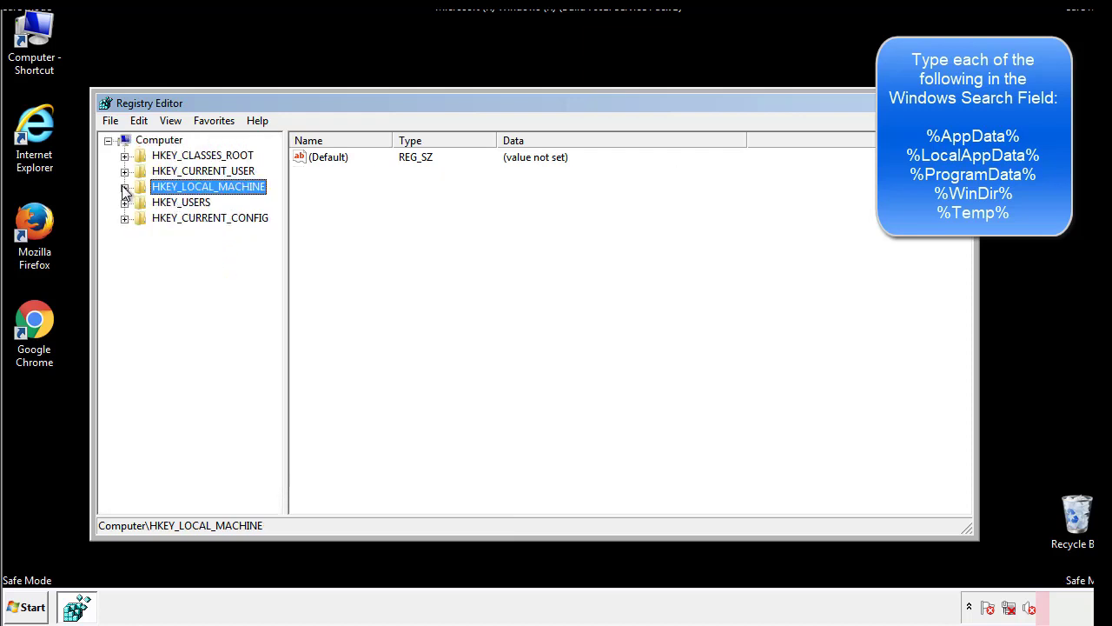
Examine the startup values of the key HKEY_CURRENT_USER\Software\Microsoft\Windows\CurrentVersion\Run
left_click(125, 171)
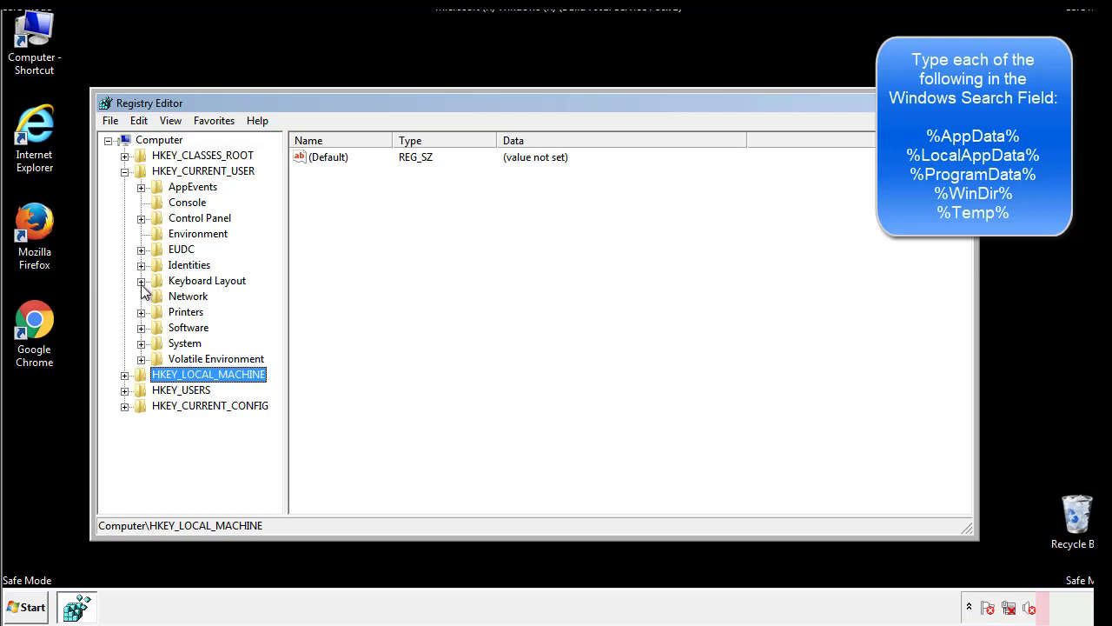
left_click(141, 328)
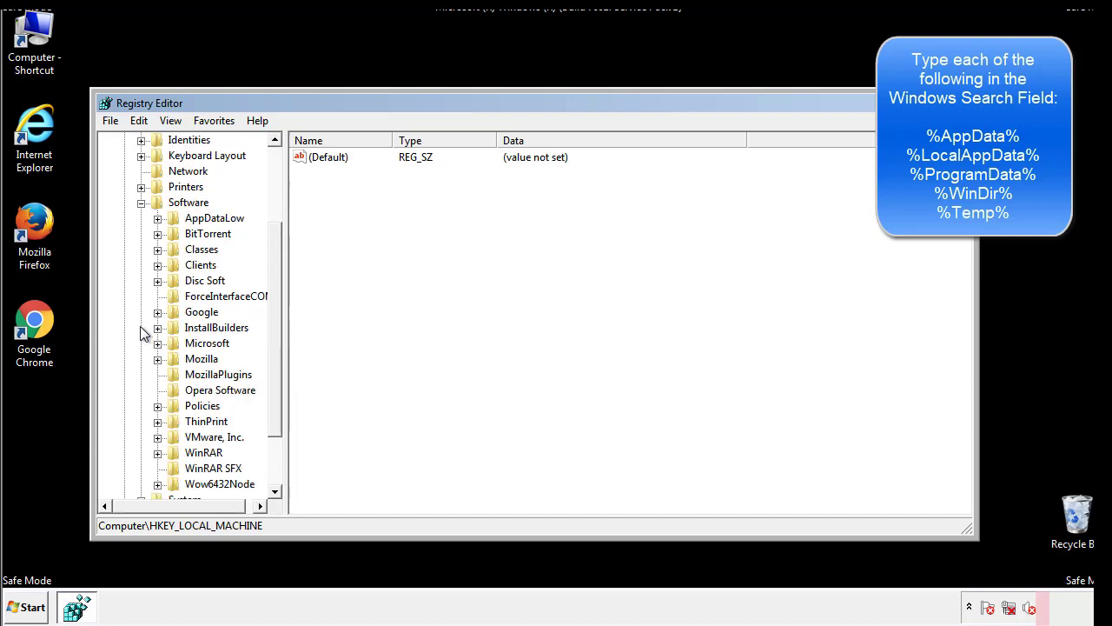
left_click_drag(273, 315, 273, 331)
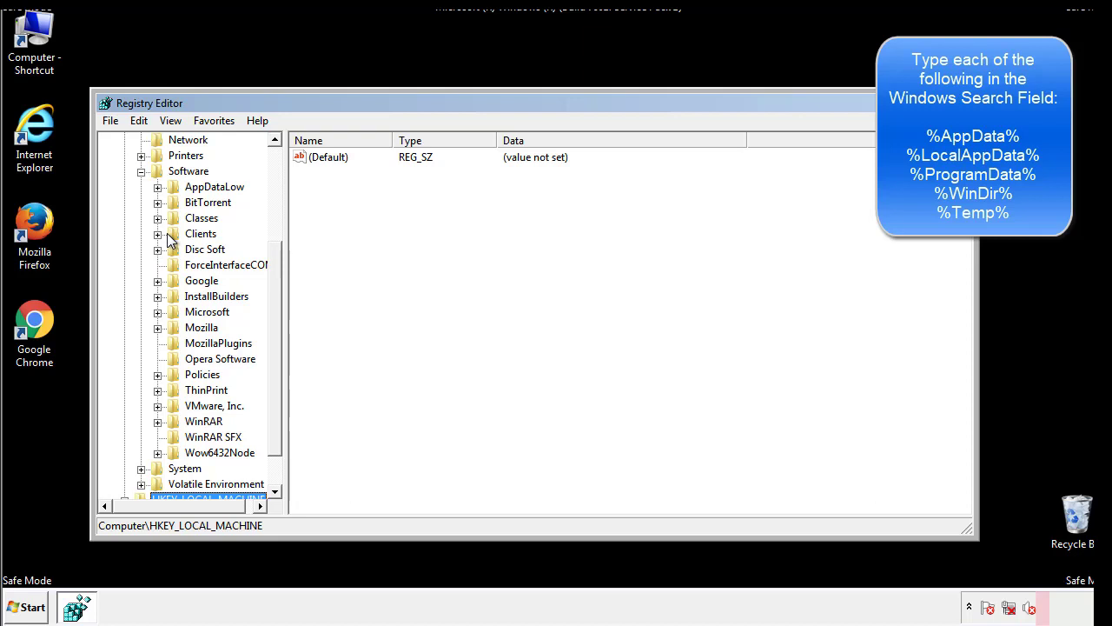
left_click(157, 312)
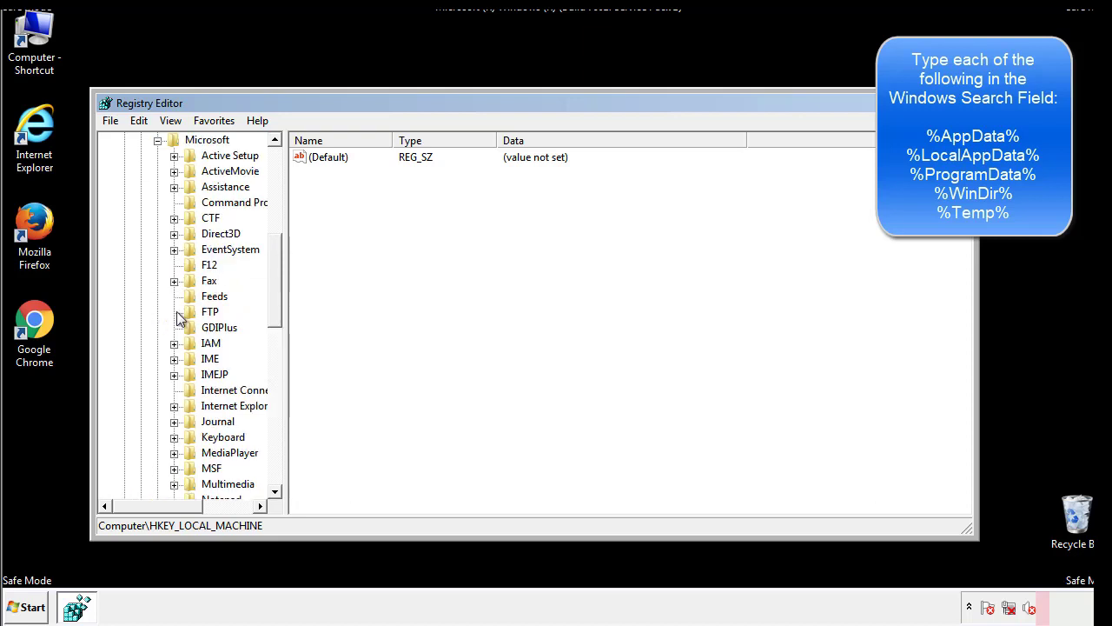
left_click_drag(273, 257, 274, 369)
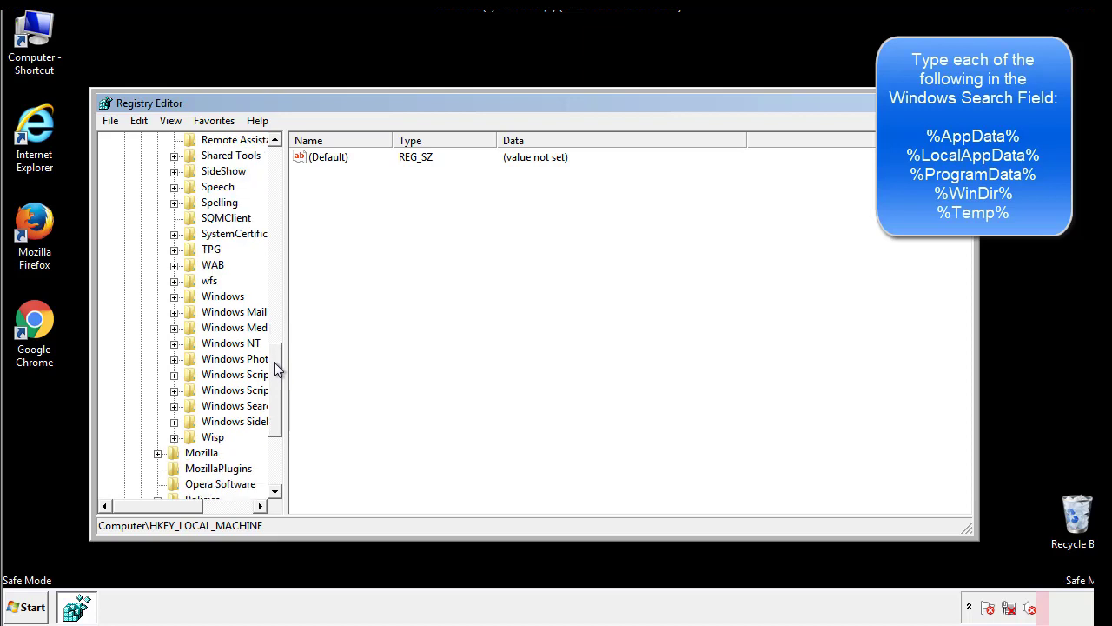
left_click(175, 297)
left_click(191, 312)
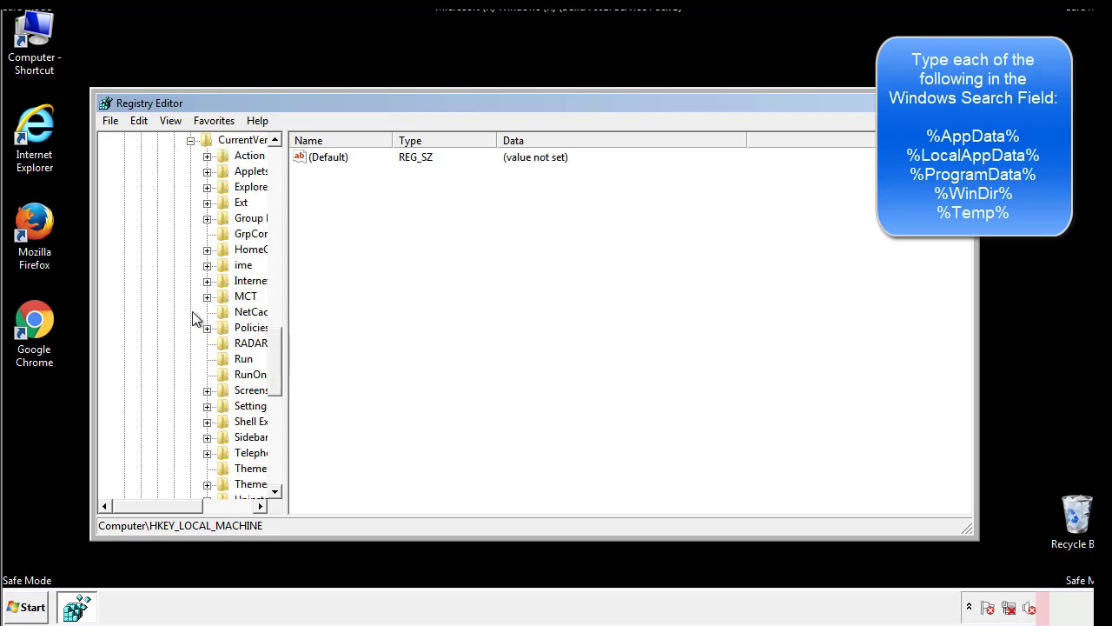
left_click_drag(168, 510, 195, 506)
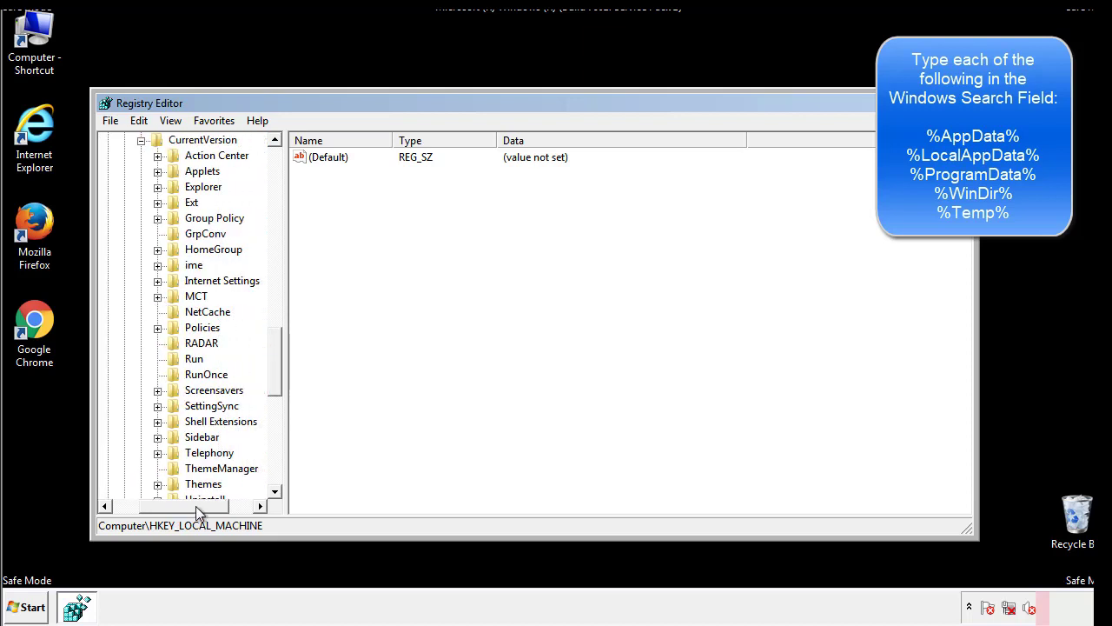
left_click(190, 355)
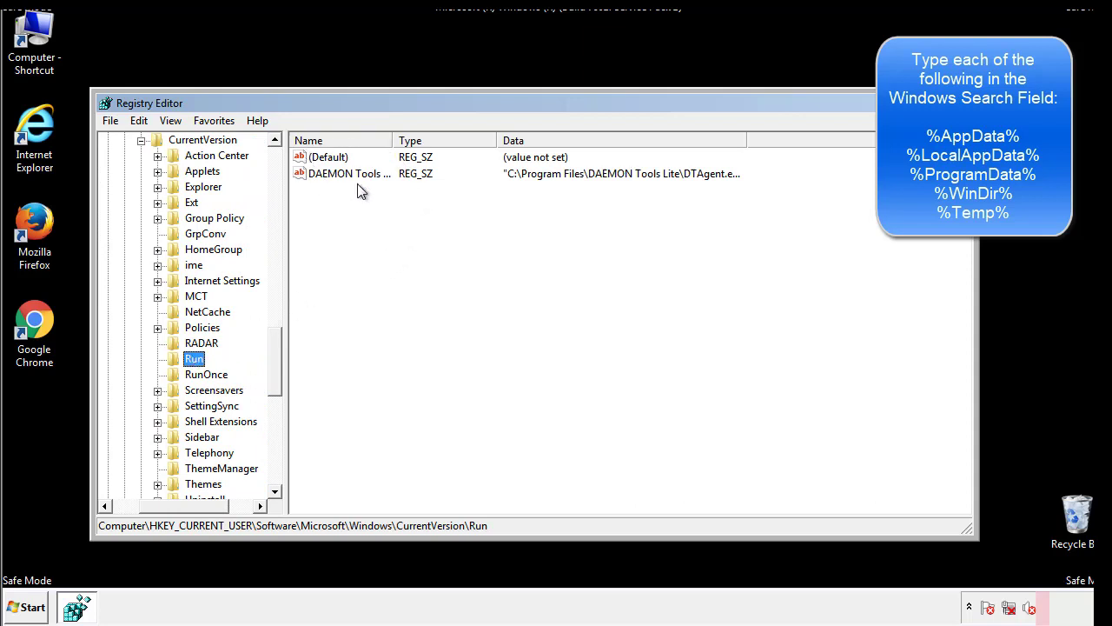
left_click(473, 202)
Collapse the Windows key under HKEY_CURRENT_USER\Software\Microsoft and return to the start of the registry tree
left_click_drag(184, 503, 158, 505)
left_click_drag(282, 377, 274, 362)
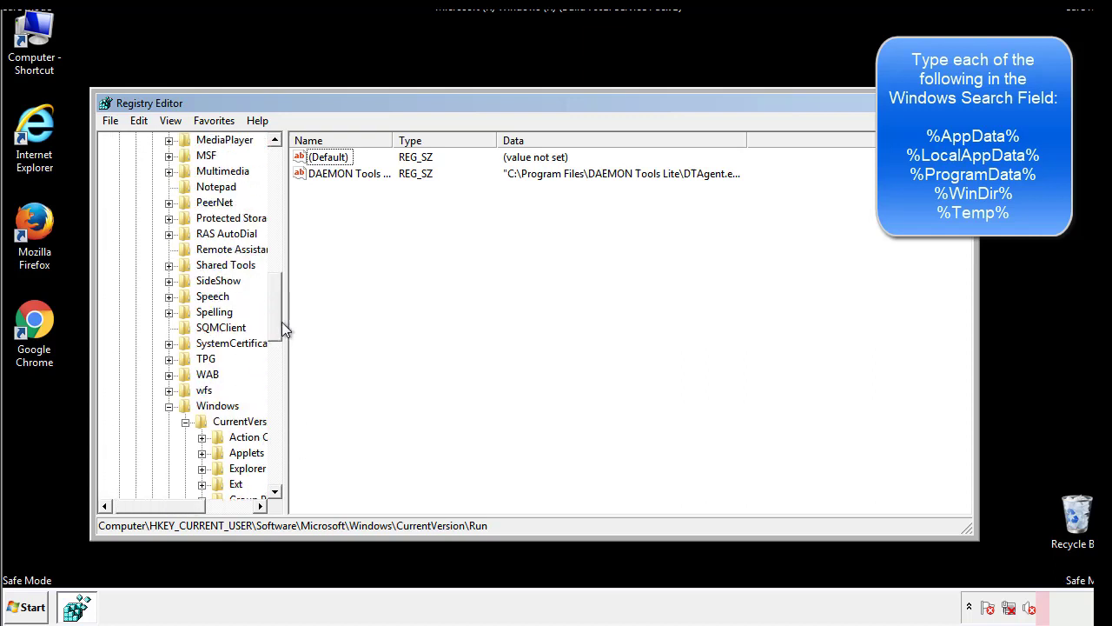
left_click(169, 406)
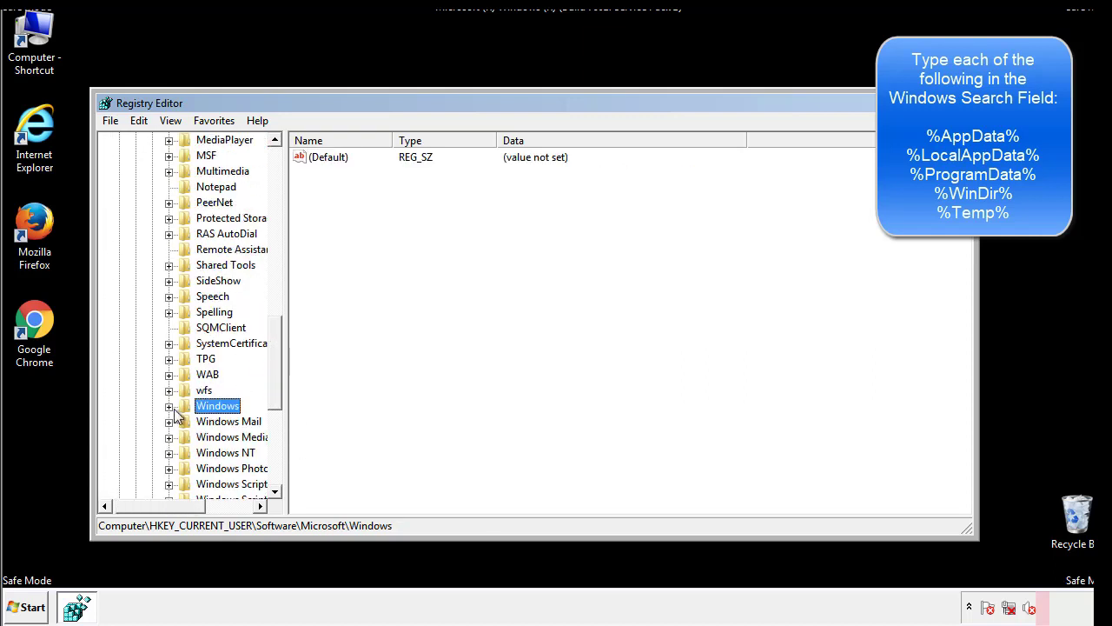
left_click_drag(278, 387, 279, 214)
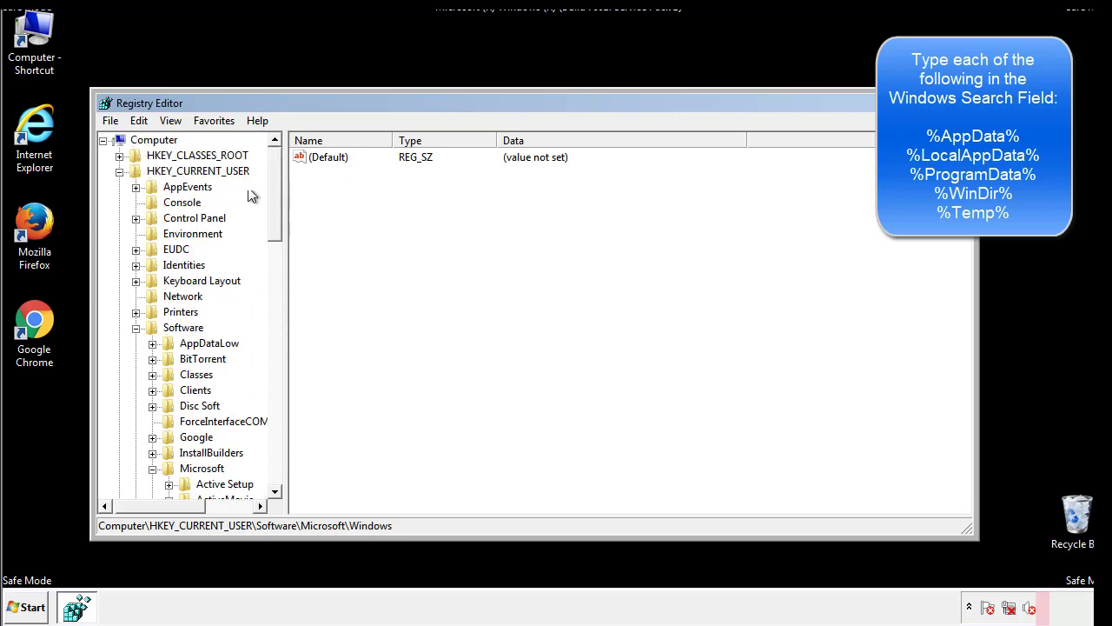
Search the registry keys, values and data for %temp%
left_click(139, 120)
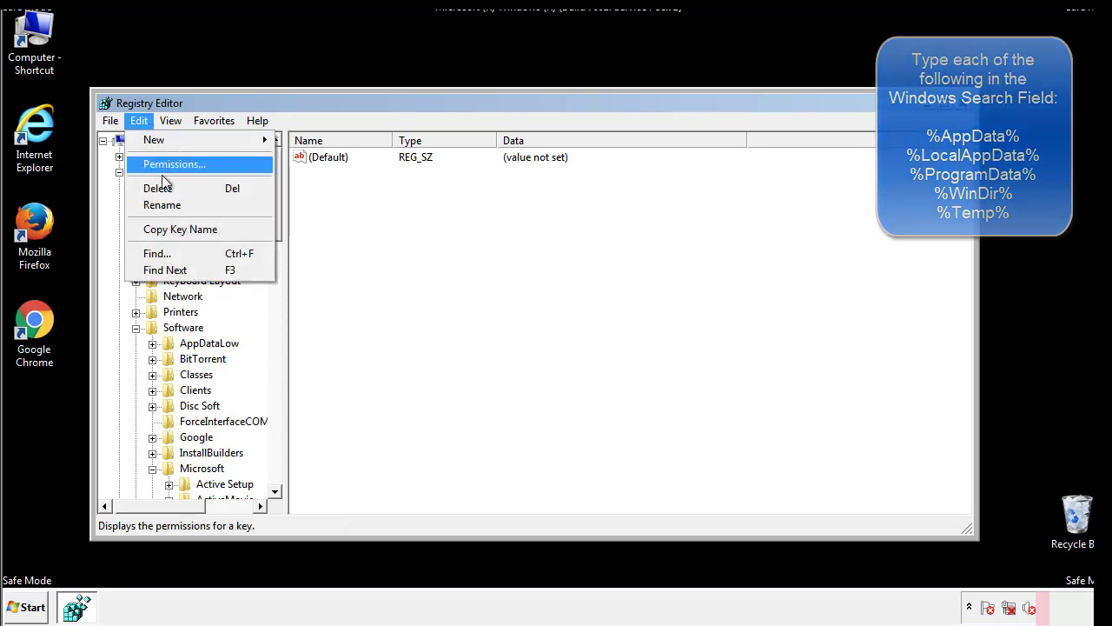
left_click(139, 253)
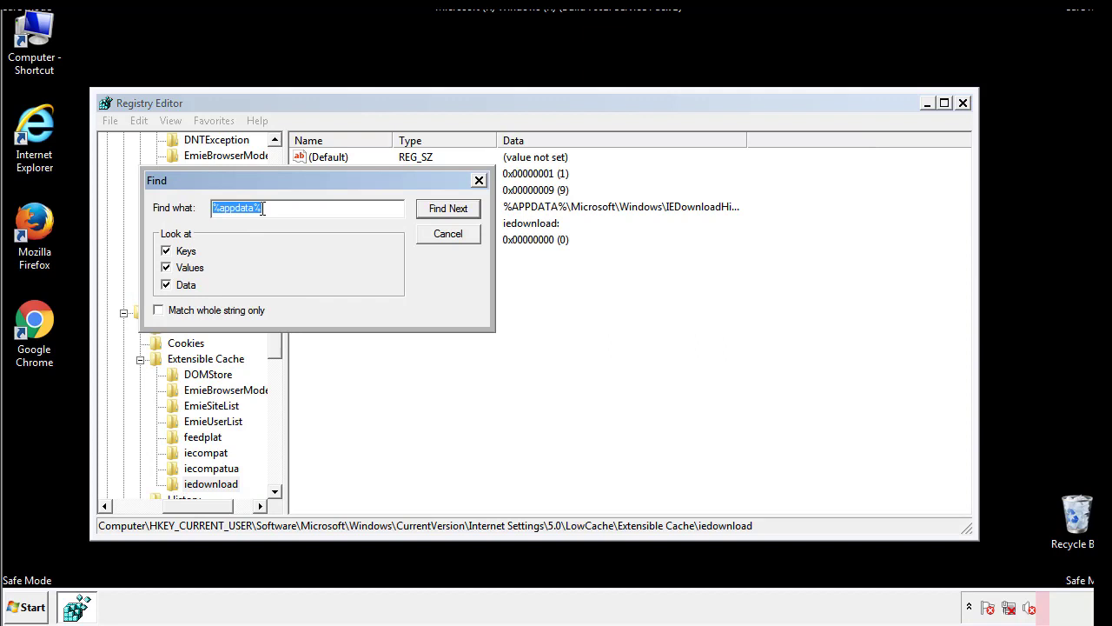
type("%temp%")
key("Return")
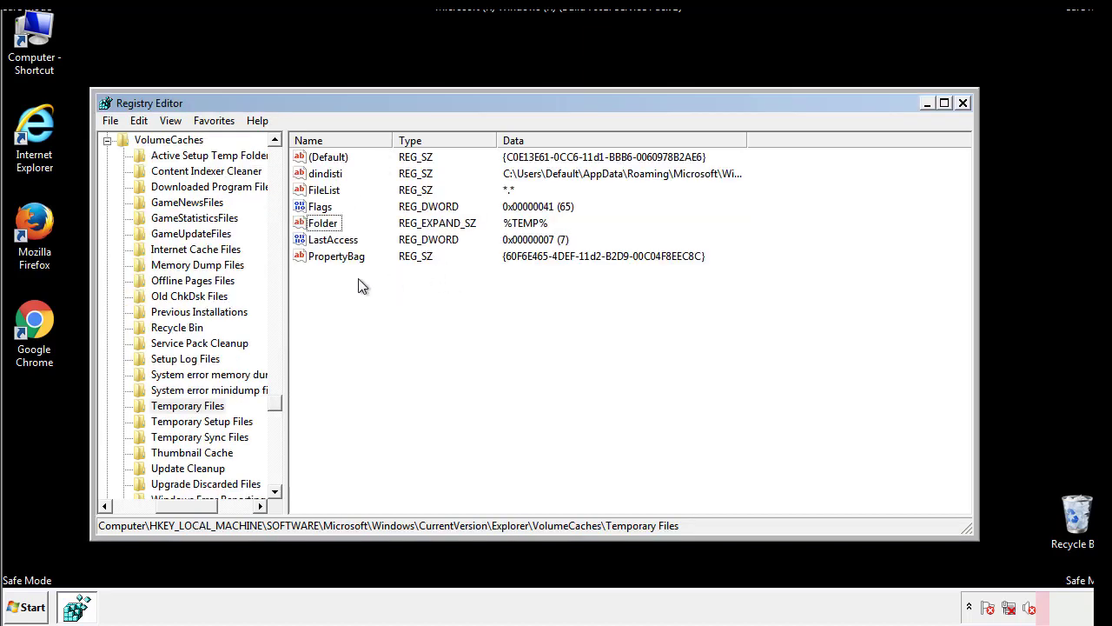
Permanently delete all values of the VolumeCaches\Temporary Files registry key and close the Registry Editor
left_click_drag(356, 278, 314, 156)
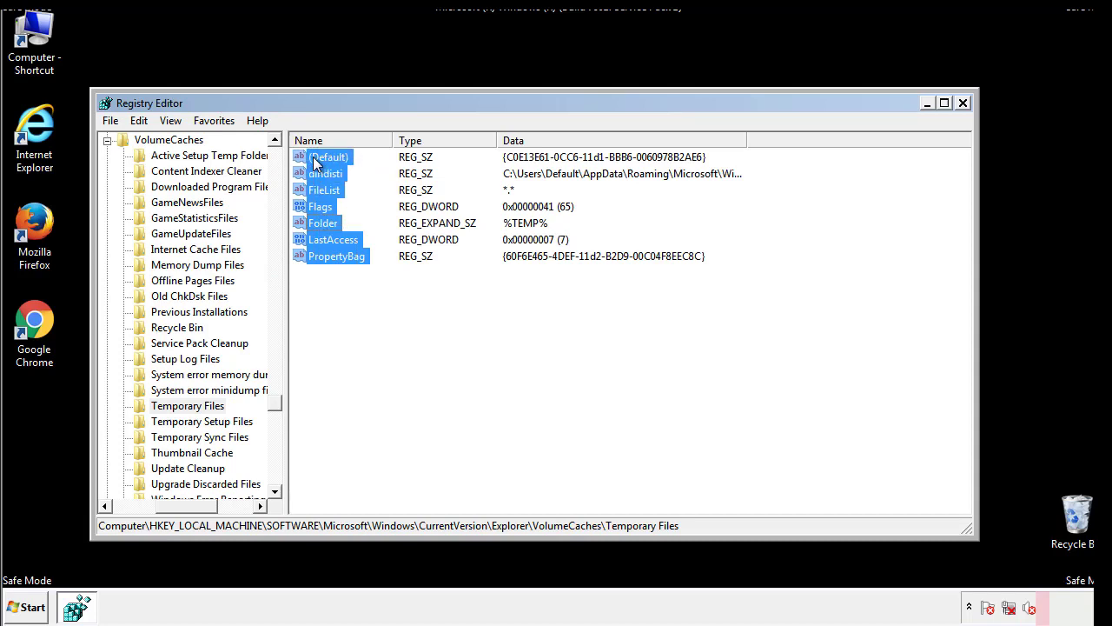
right_click(313, 156)
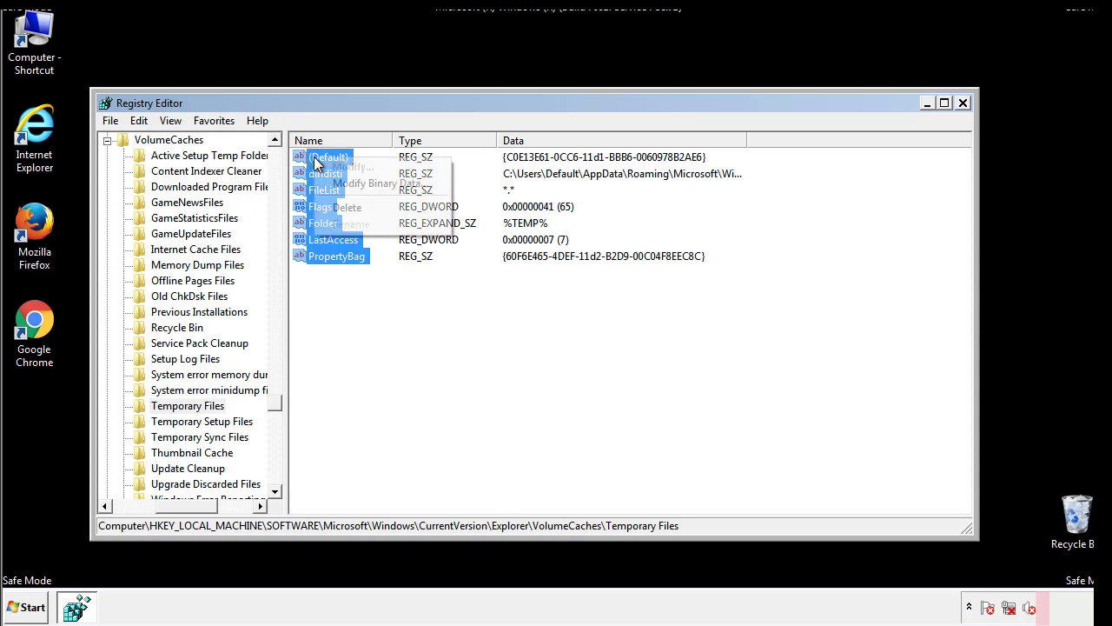
left_click(339, 206)
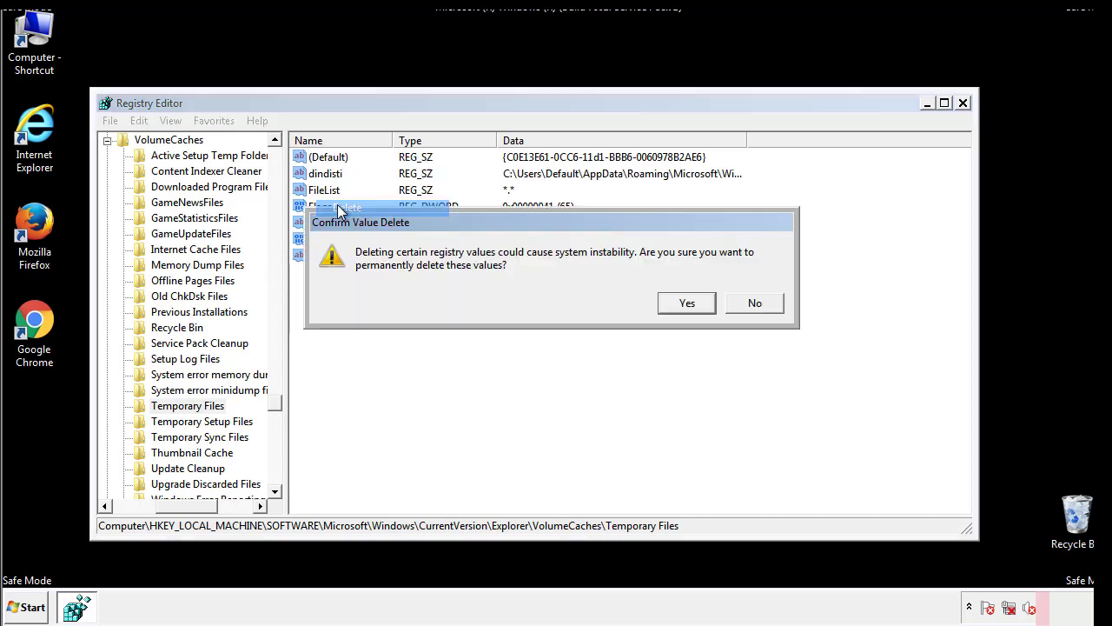
left_click(700, 303)
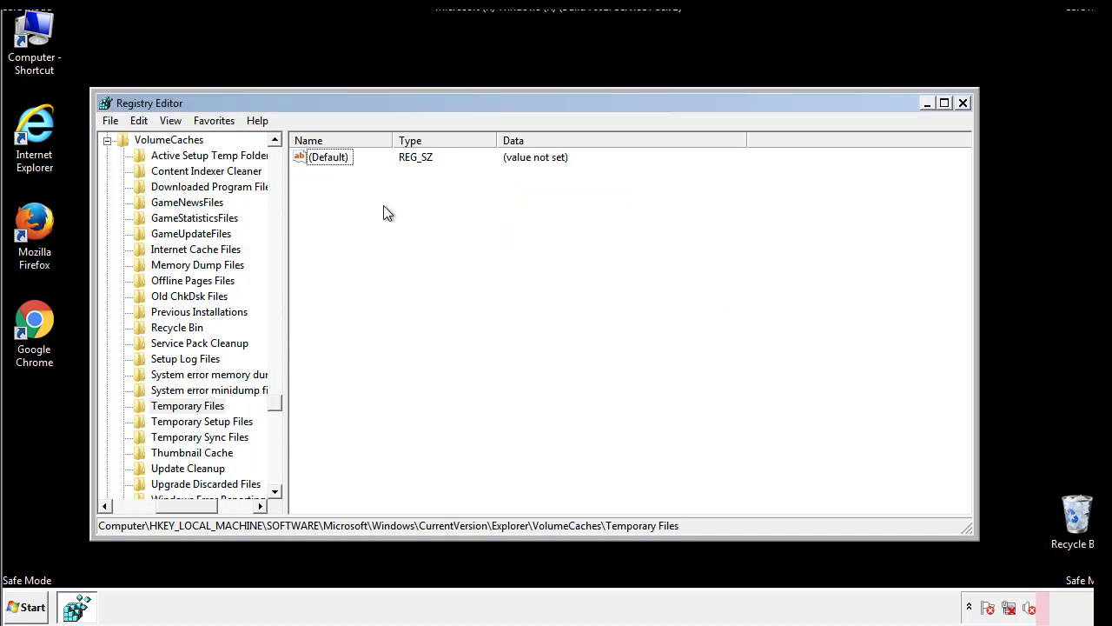
left_click(963, 104)
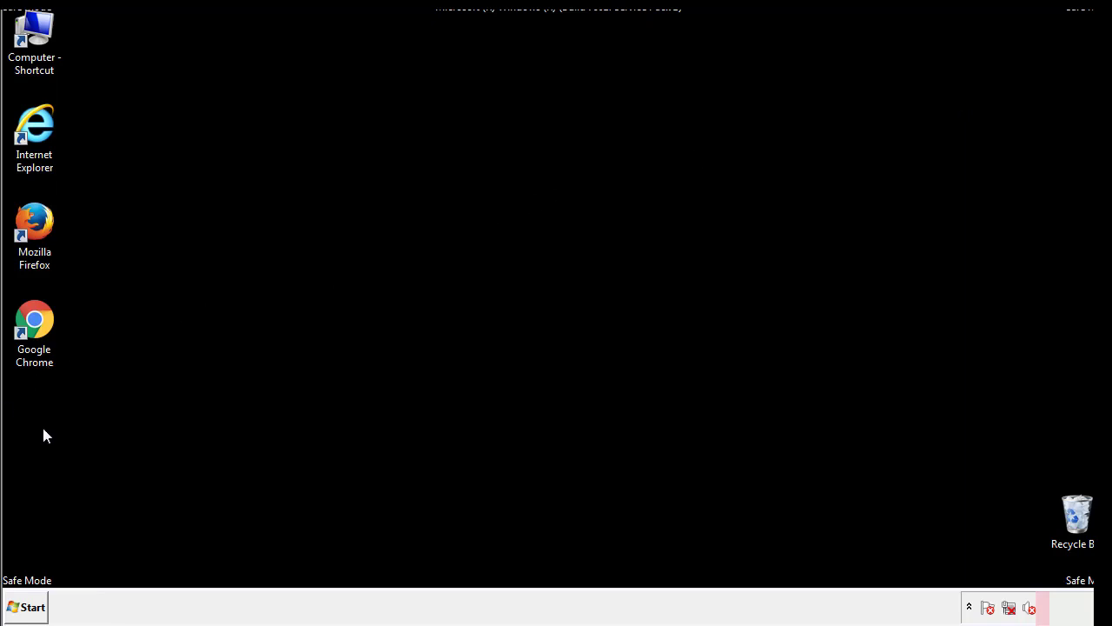
Open the System Configuration utility by running msconfig
left_click(22, 608)
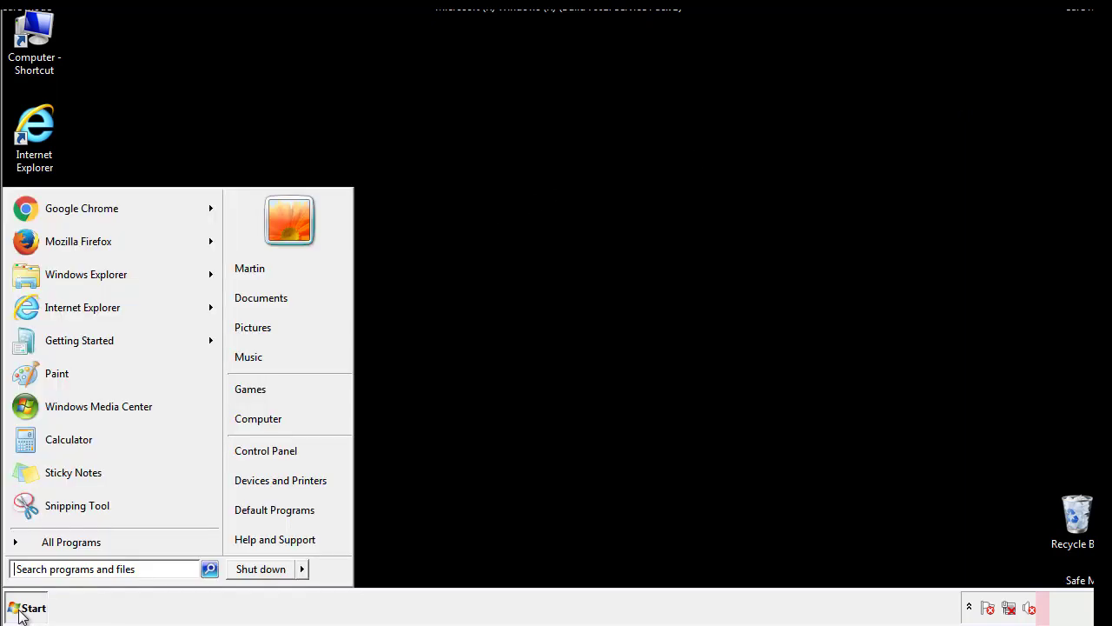
left_click(60, 568)
type("mscon")
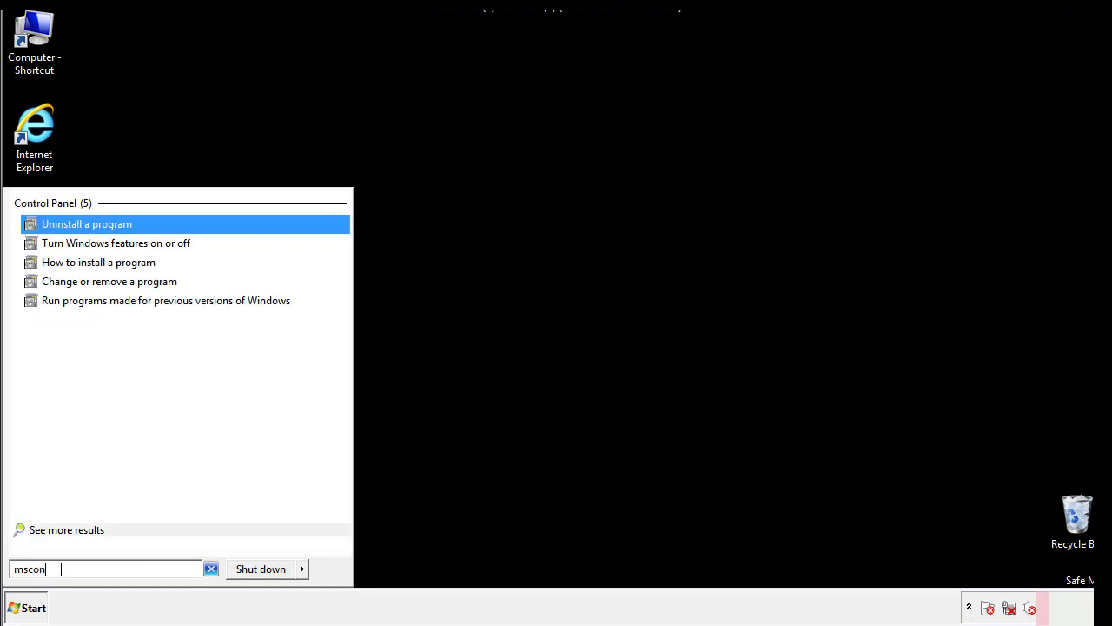
type("fig")
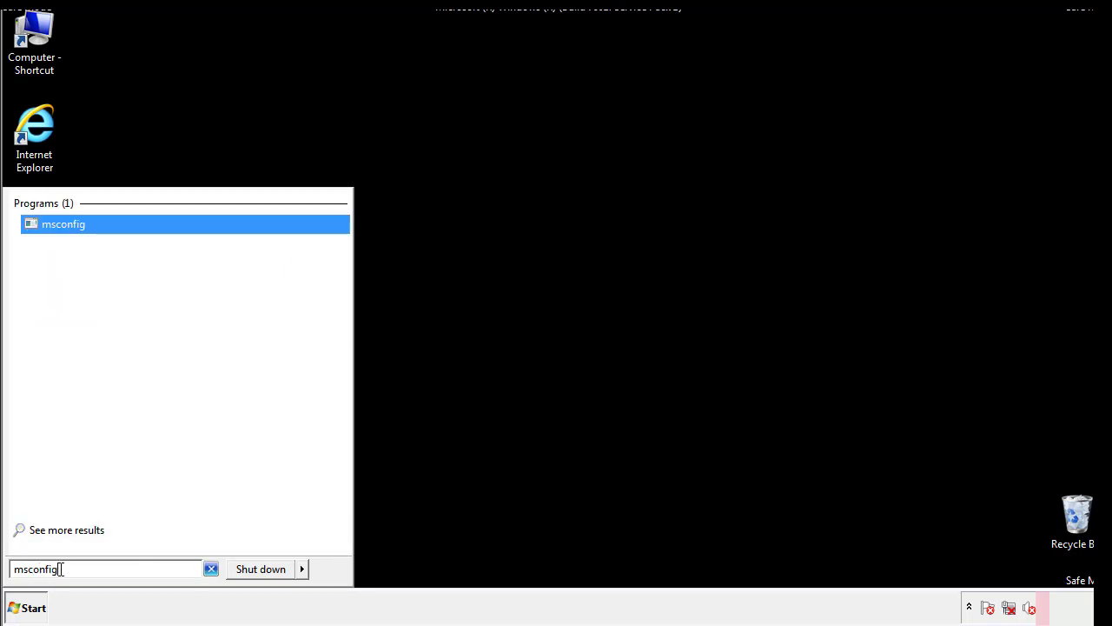
key("Return")
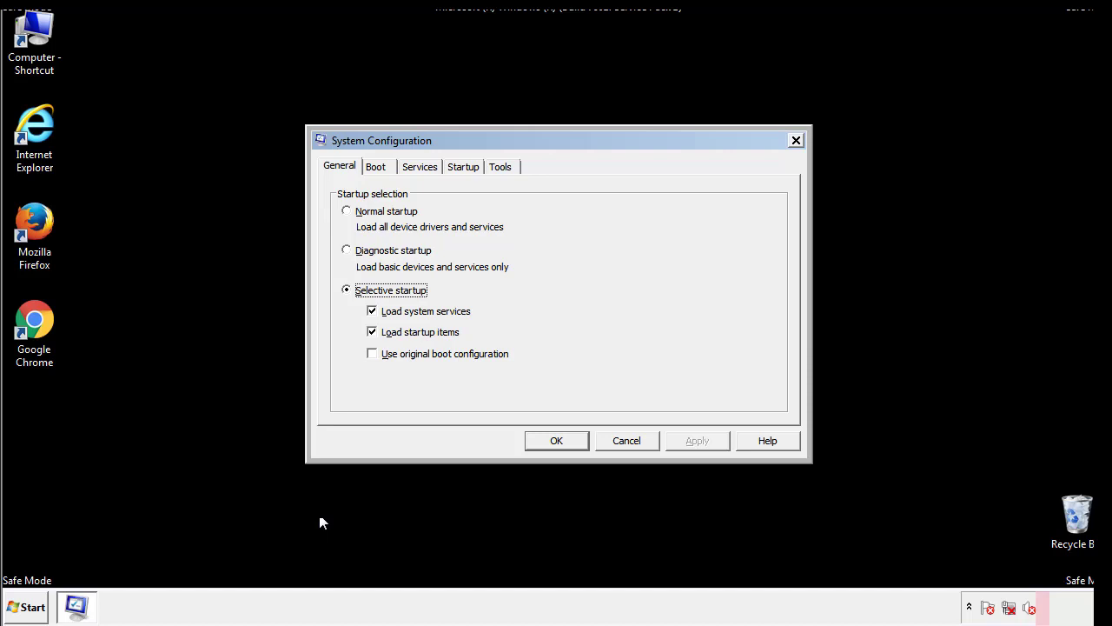
Disable the Safe boot option for Windows 7, apply the change and restart the computer
left_click(380, 166)
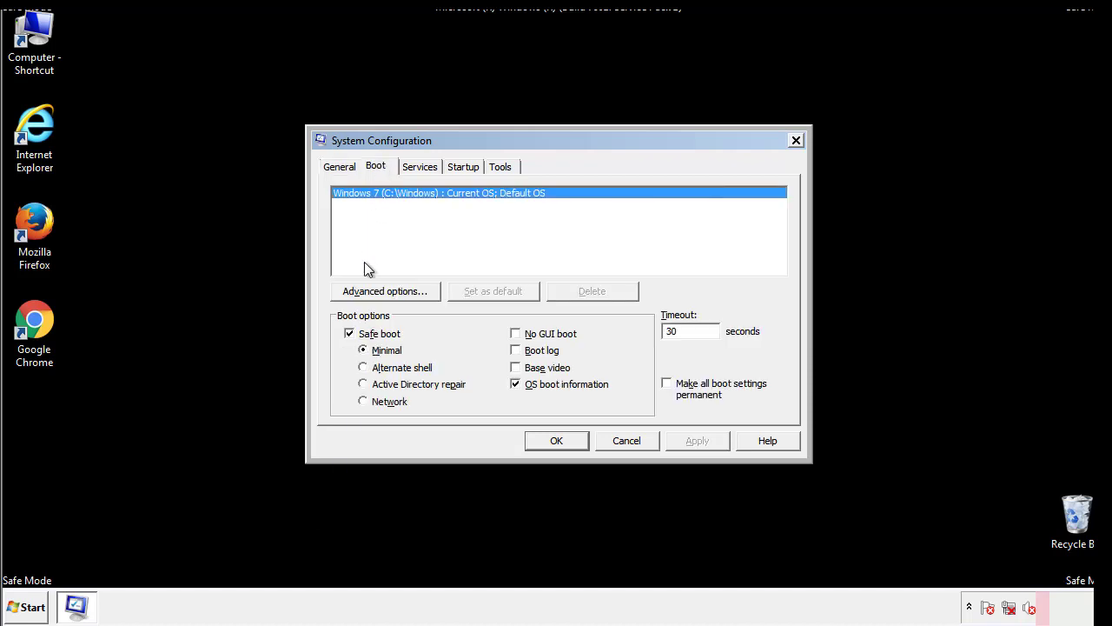
left_click(350, 334)
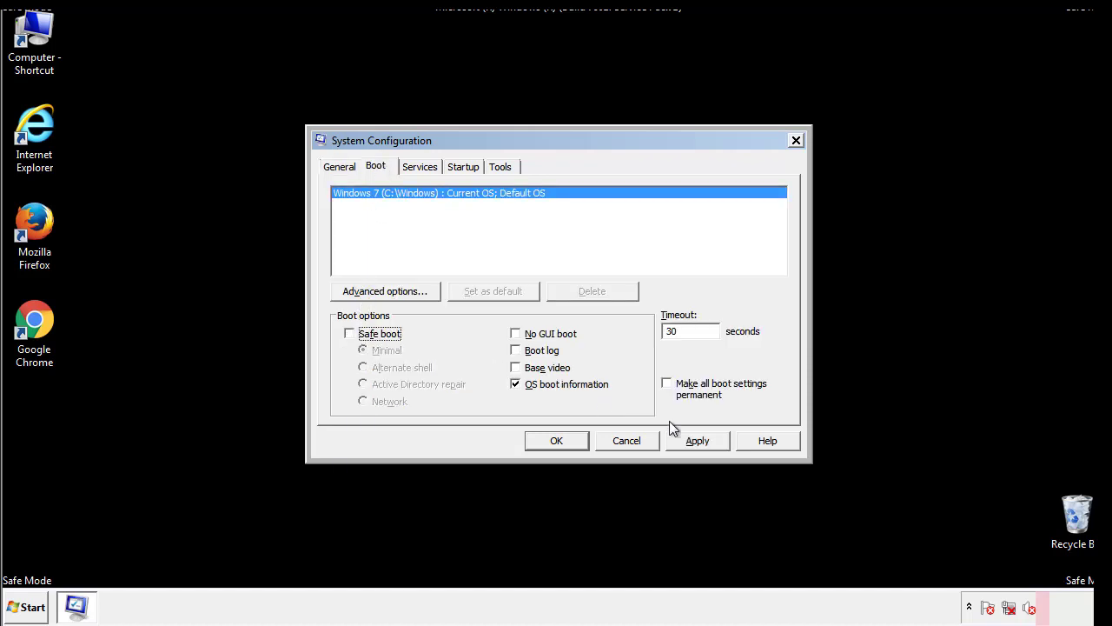
left_click(699, 440)
left_click(556, 441)
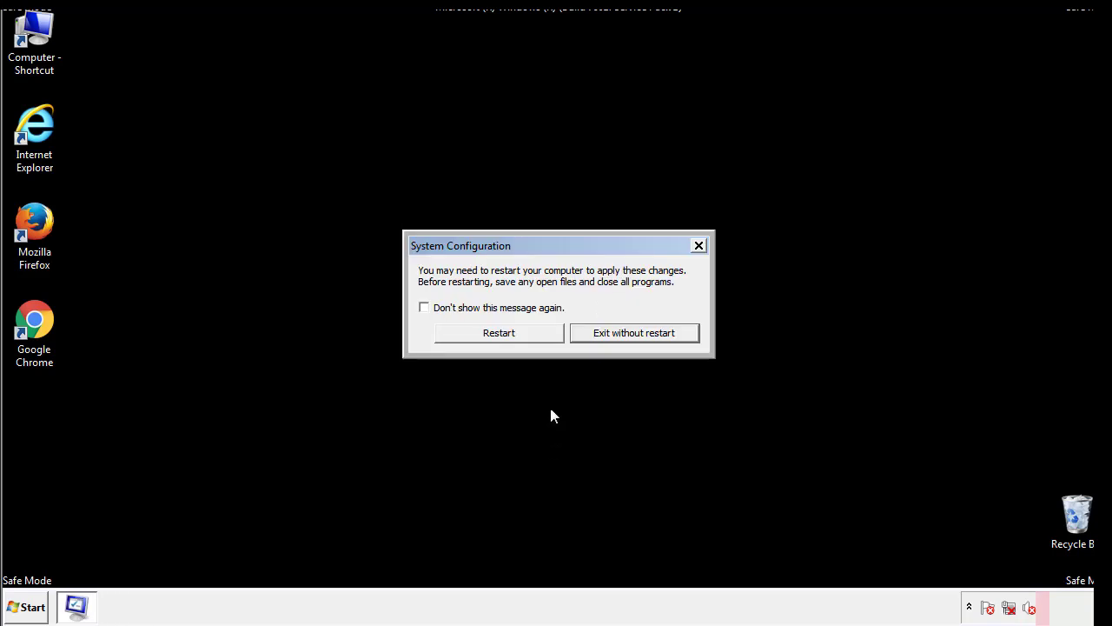
left_click(514, 339)
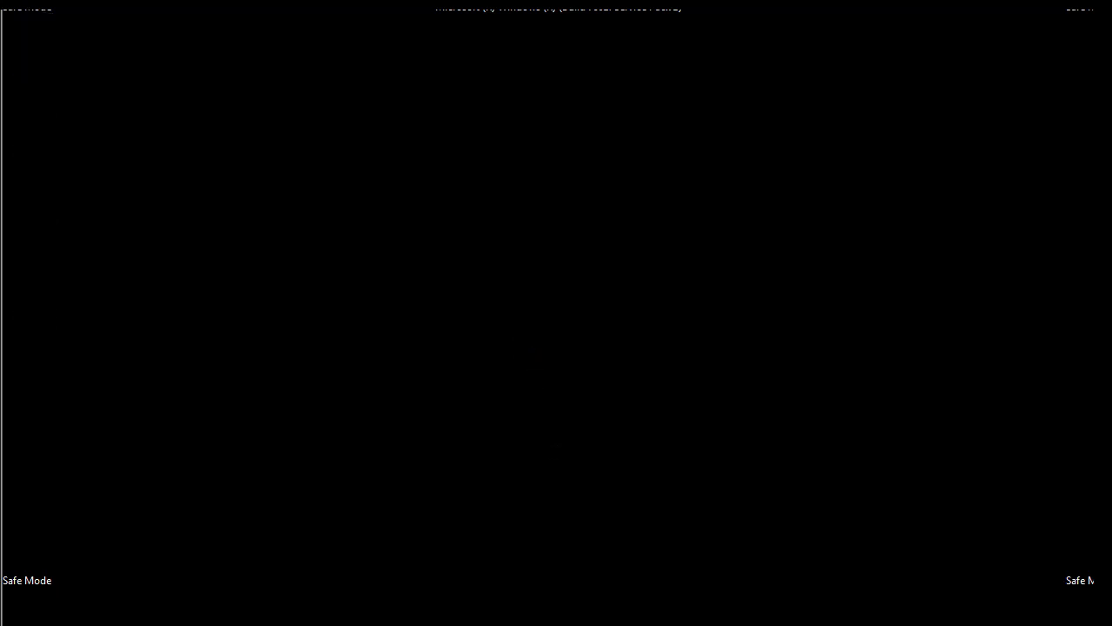